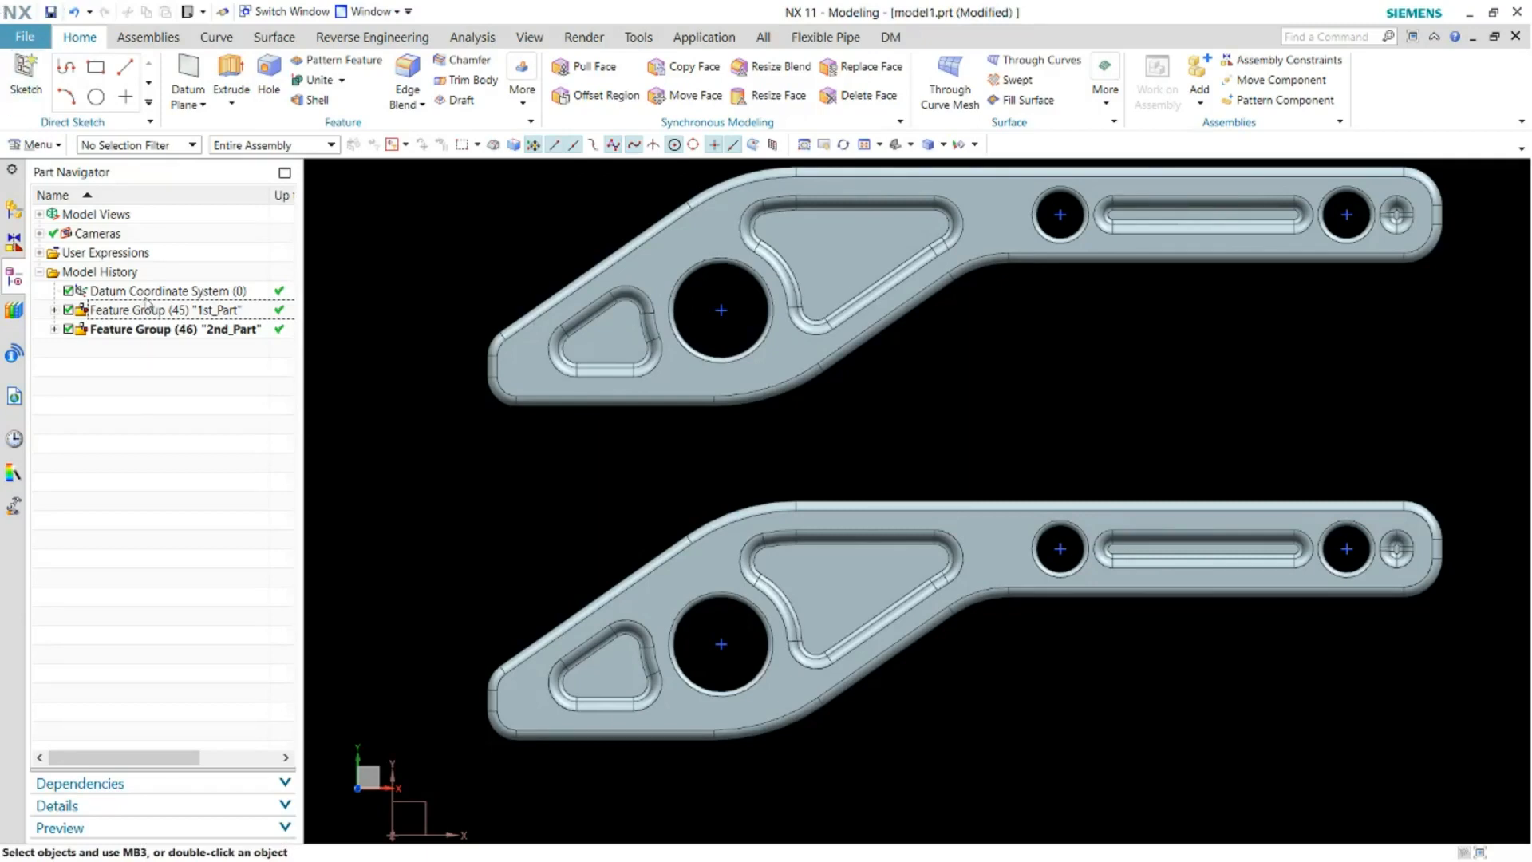
Open the outline sketch SKETCH_000 in the 1st_Part feature group for editing
{"action": "left_click", "coordinate": [113, 312]}
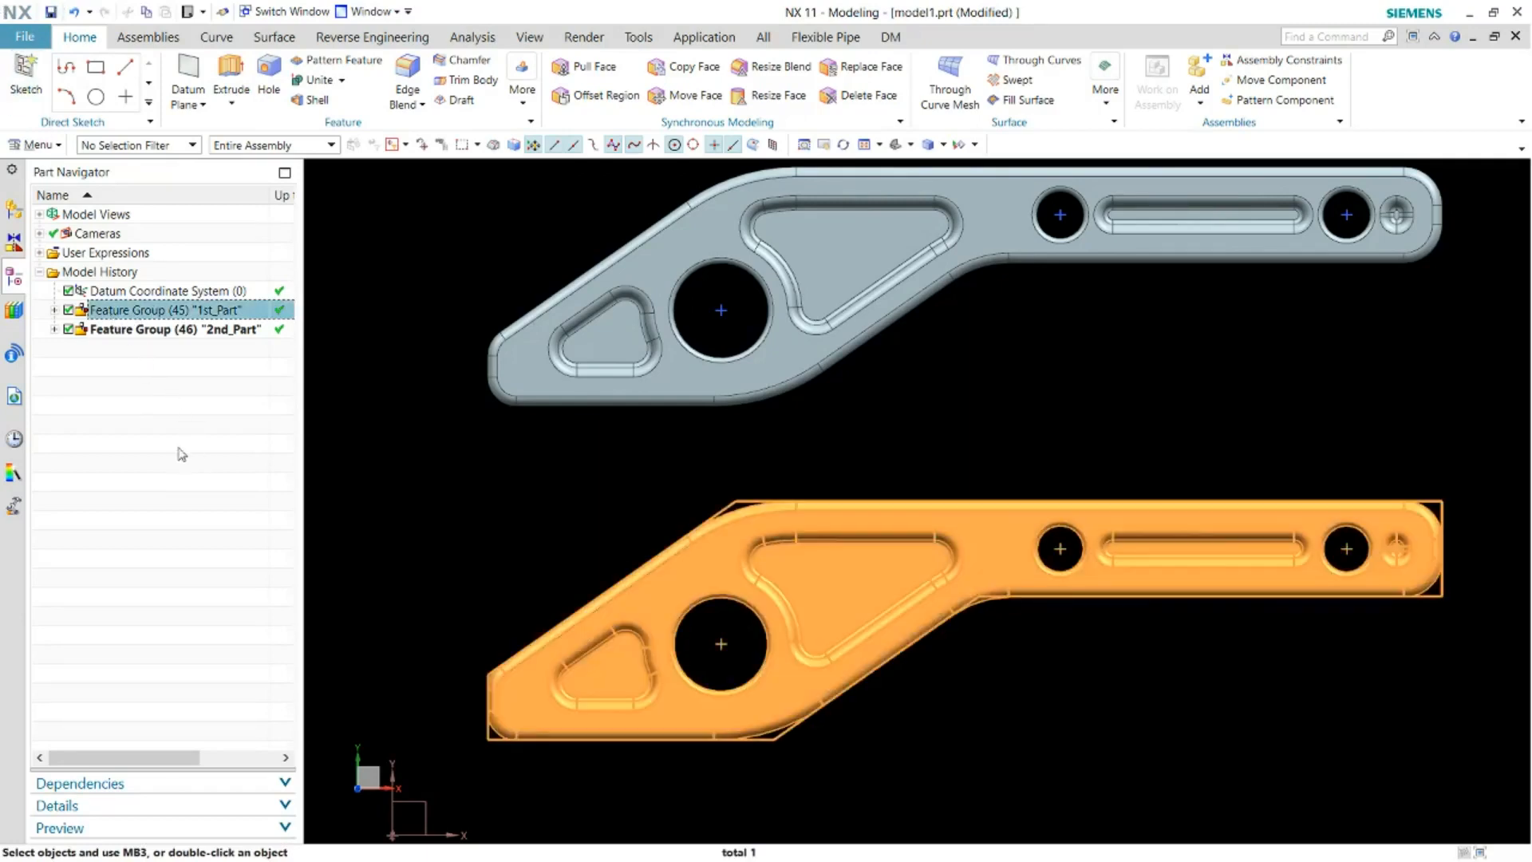
{"action": "left_click", "coordinate": [55, 310]}
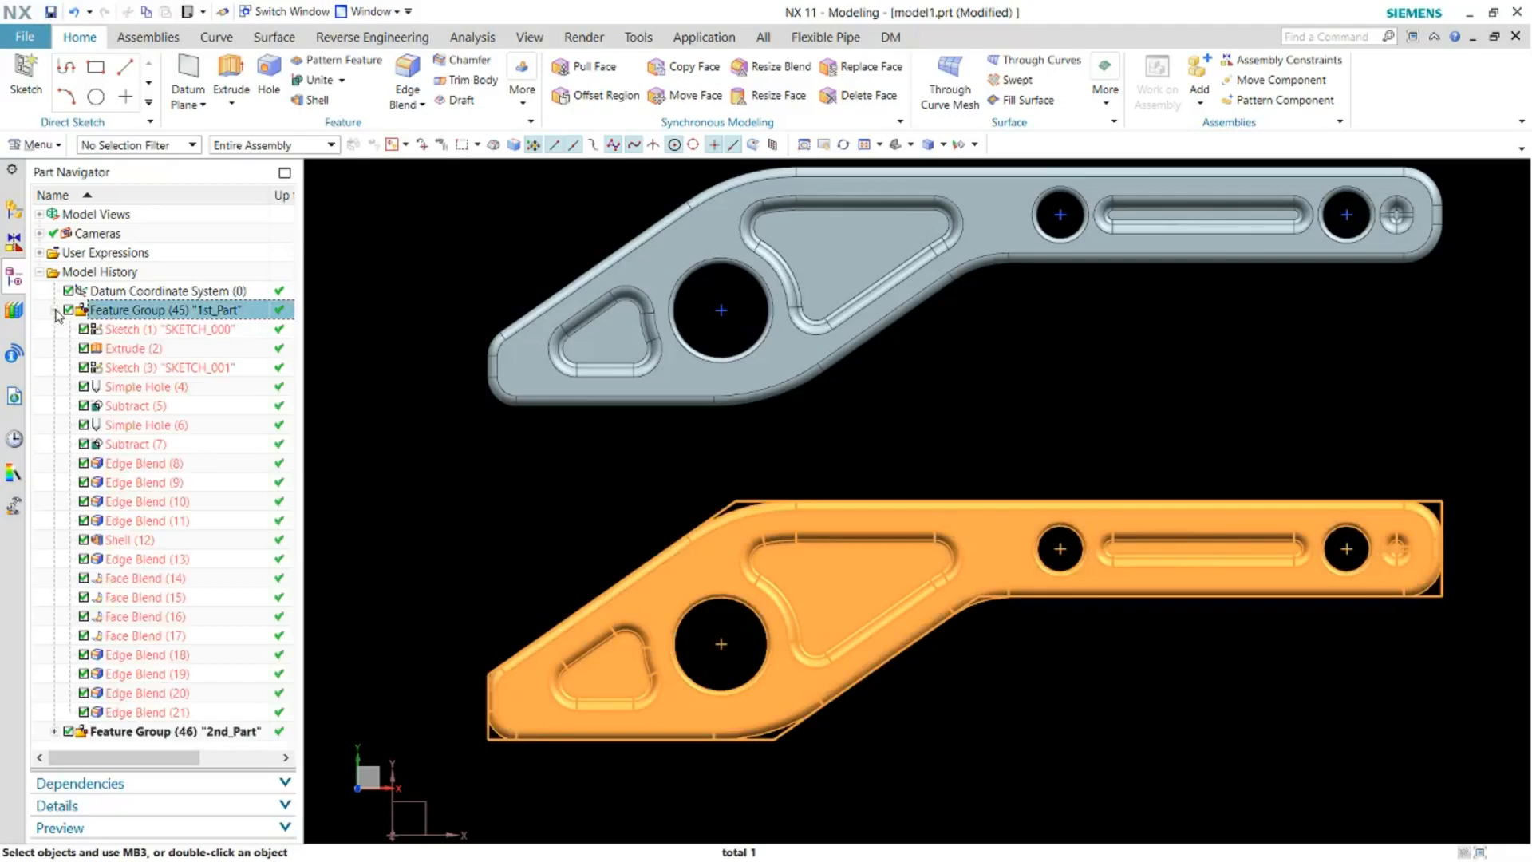
{"action": "left_click", "coordinate": [153, 332]}
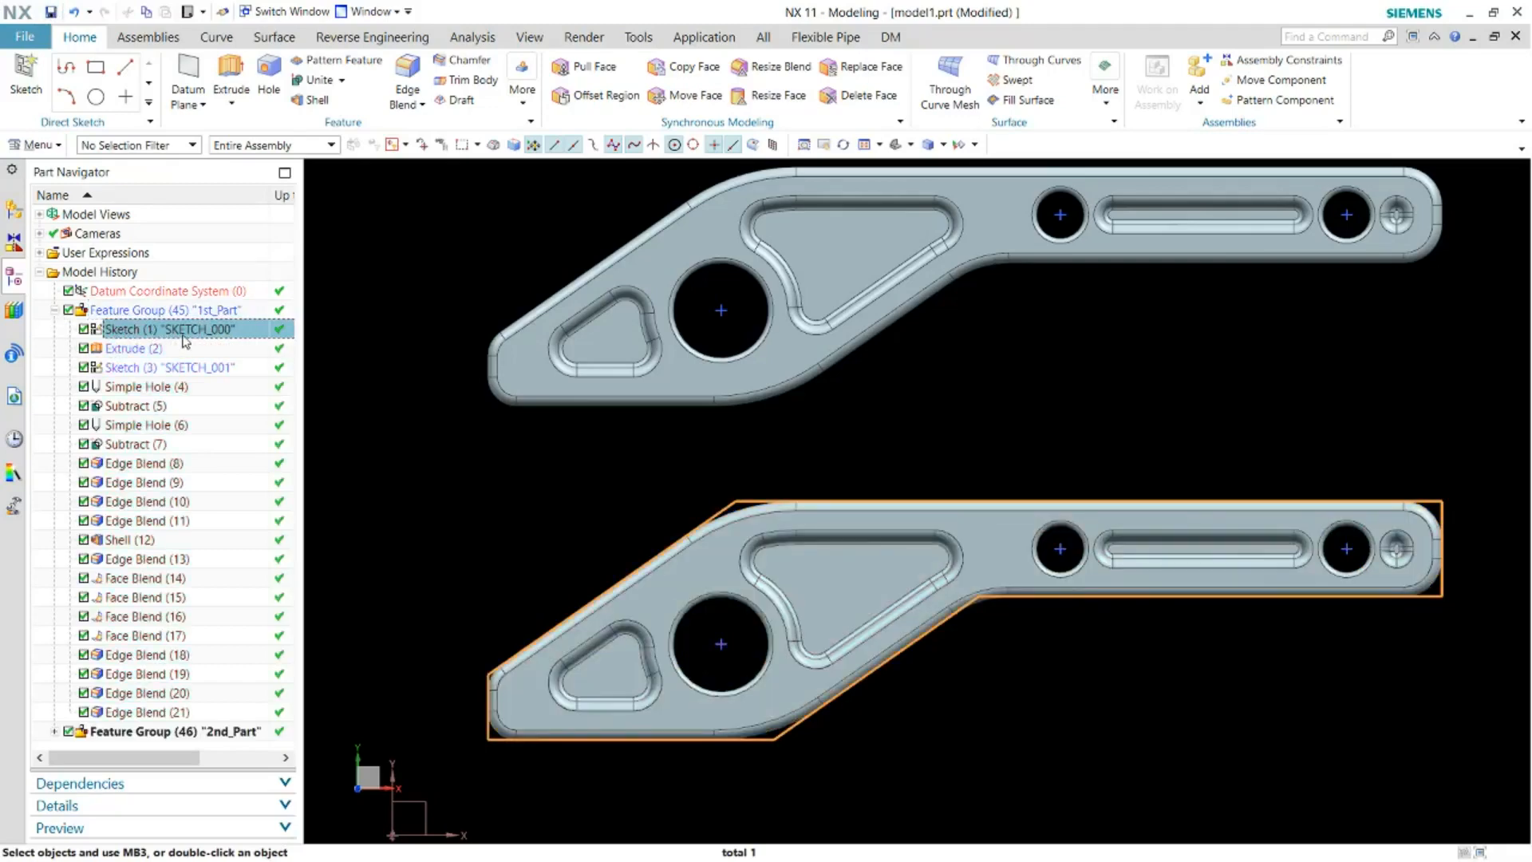
{"action": "double_click", "coordinate": [183, 331]}
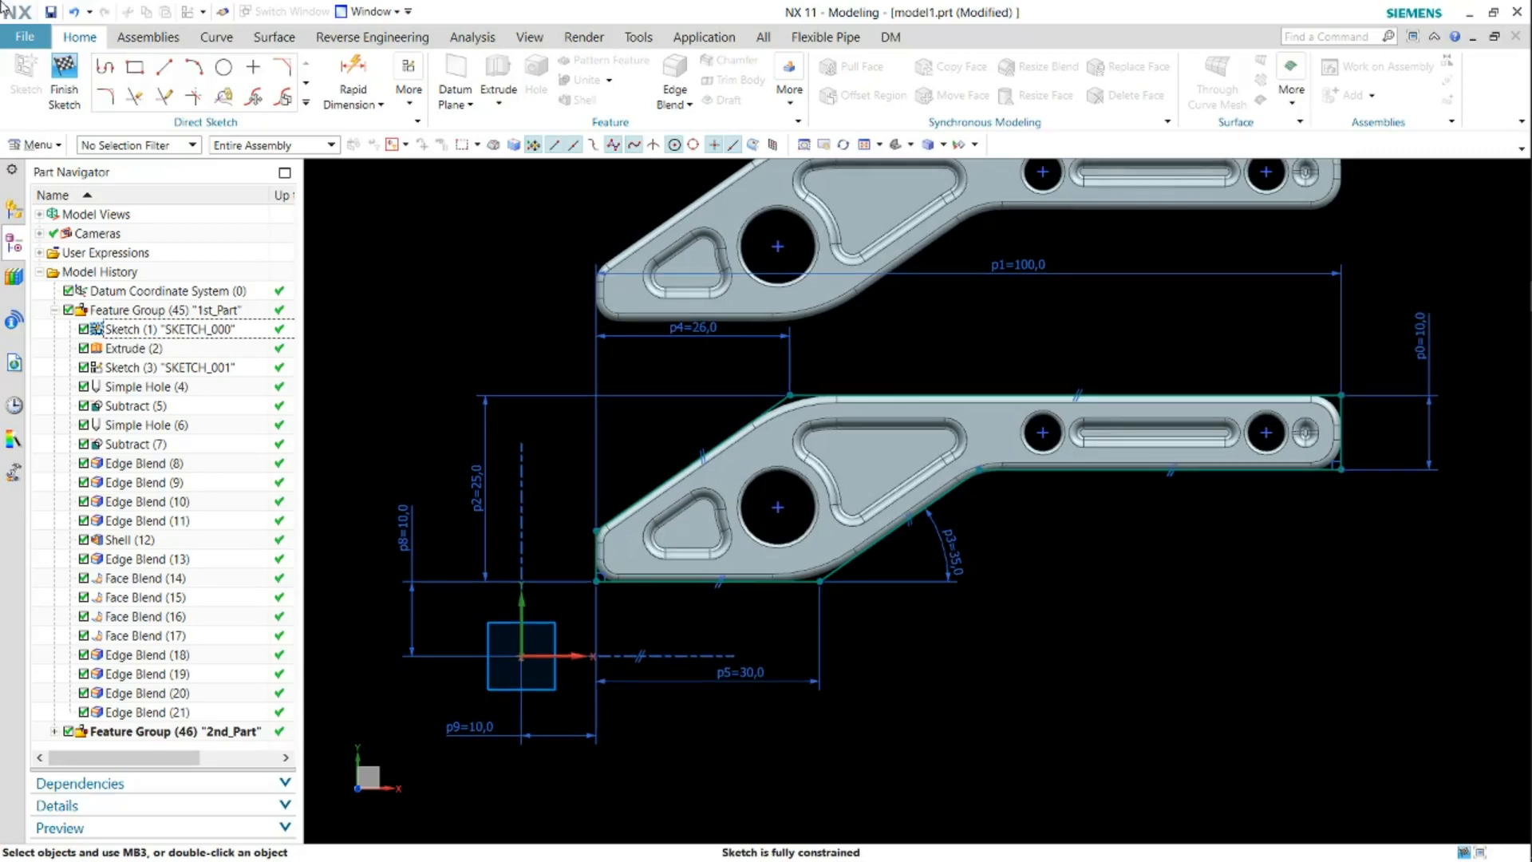
Delete the parallel constraint between the horizontal reference axis and the outline, and tilt the profile upward by its upper right corner
{"action": "left_click", "coordinate": [650, 656]}
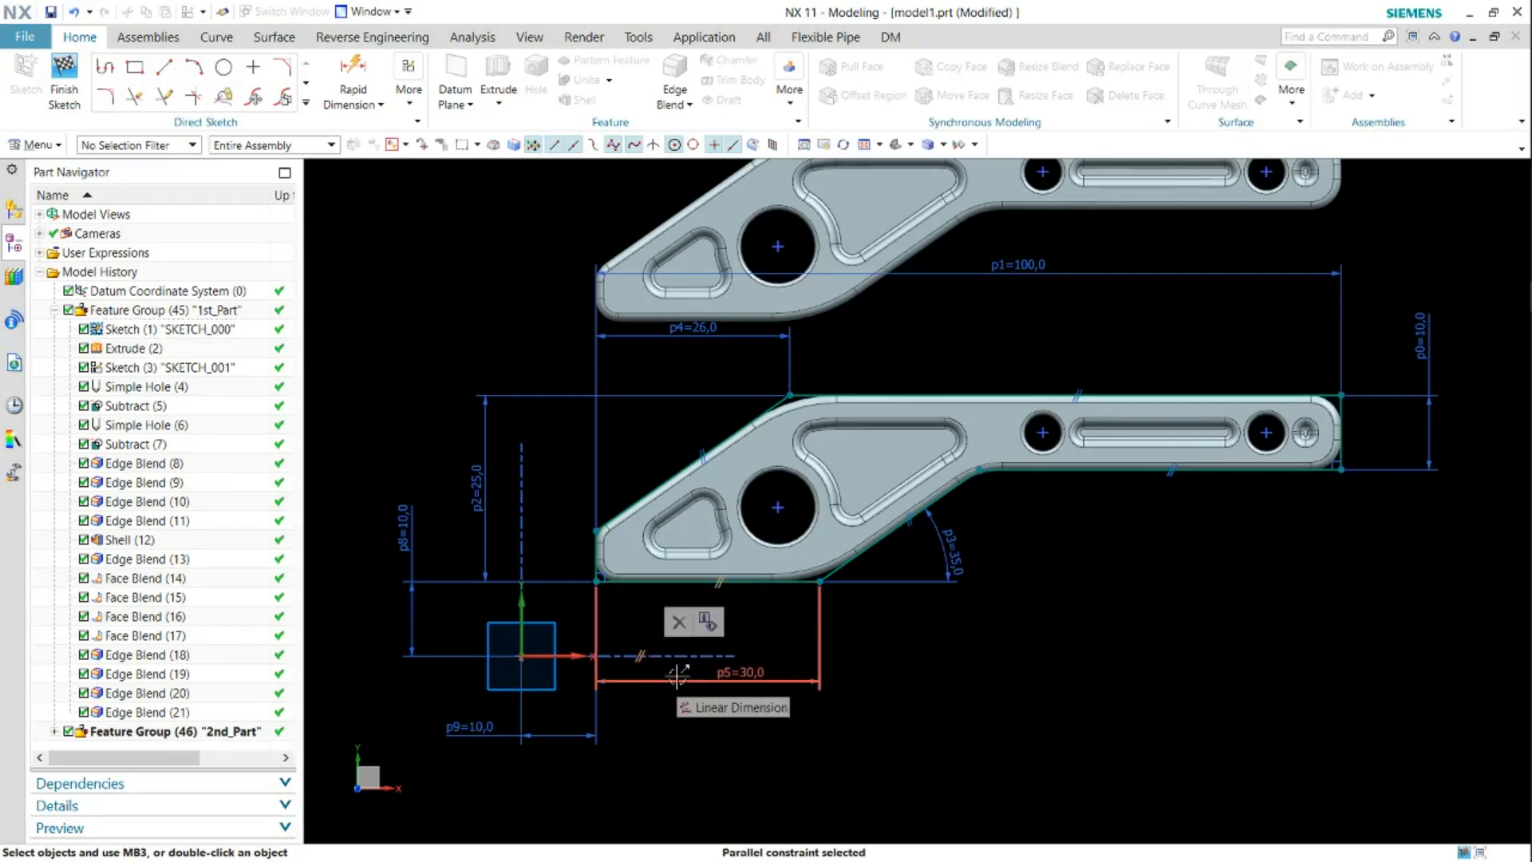
{"action": "key", "text": "Delete"}
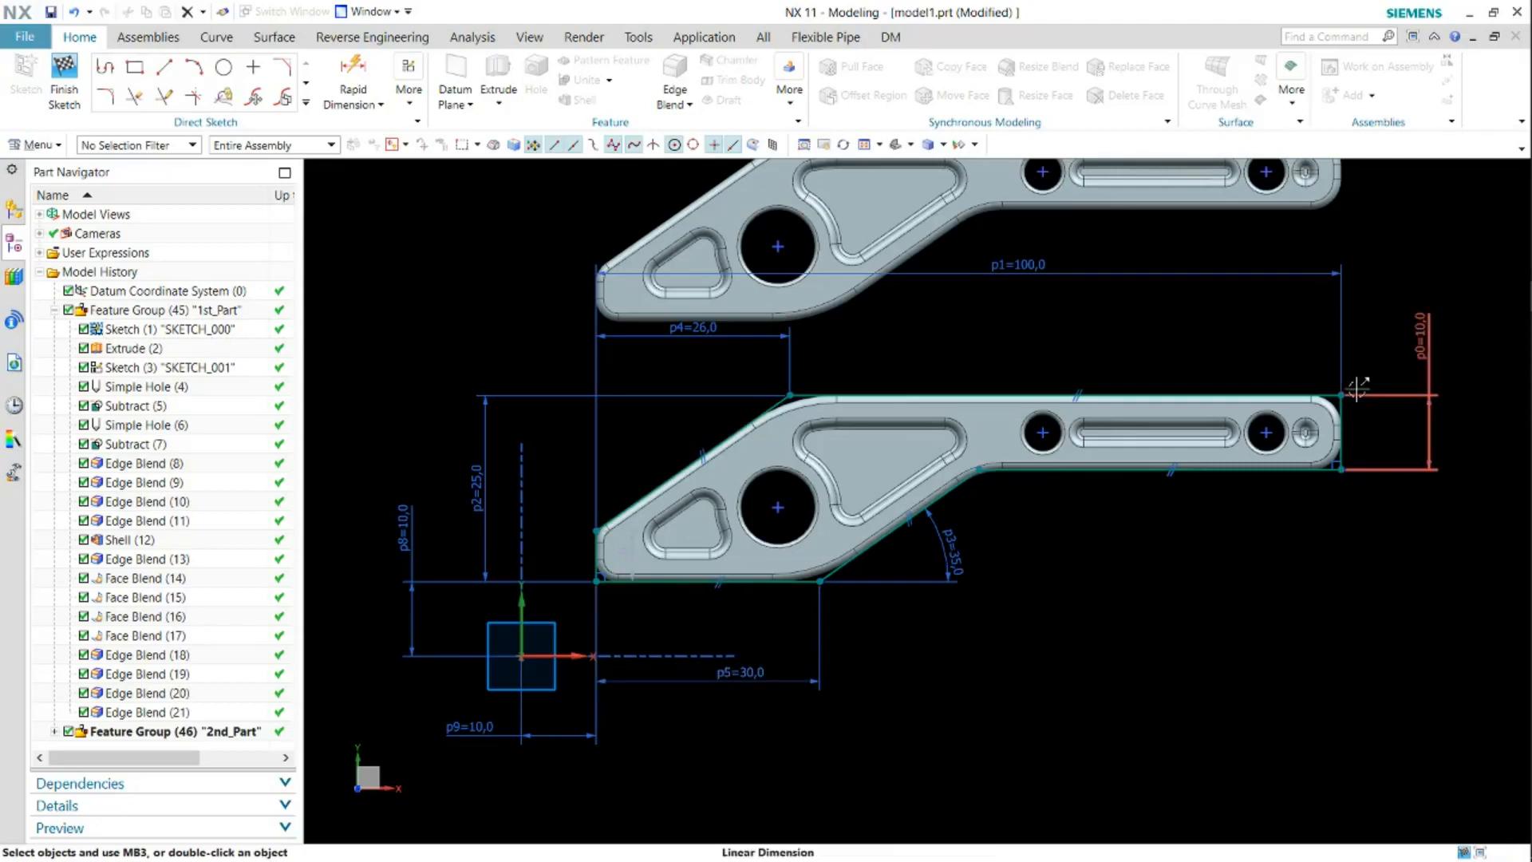
{"action": "mouse_move", "coordinate": [1343, 393]}
{"action": "left_mouse_down"}
{"action": "mouse_move", "coordinate": [1303, 274]}
{"action": "mouse_move", "coordinate": [1314, 307]}
{"action": "left_mouse_up"}
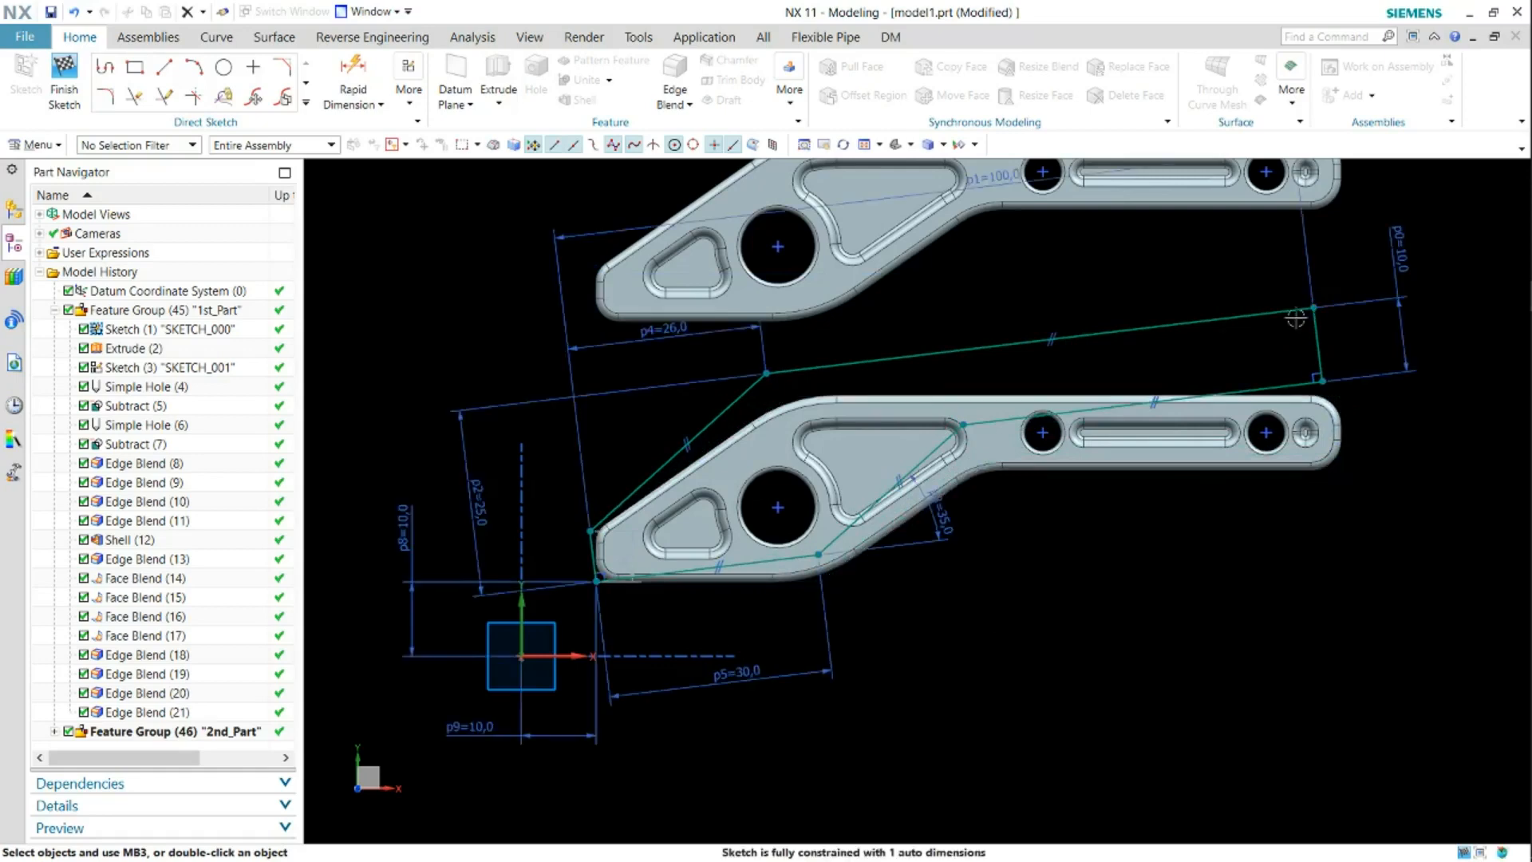
Add a 5° angular dimension between the horizontal reference axis and the outline's bottom edge, and finish the sketch
{"action": "left_click", "coordinate": [379, 106]}
{"action": "left_click", "coordinate": [386, 128]}
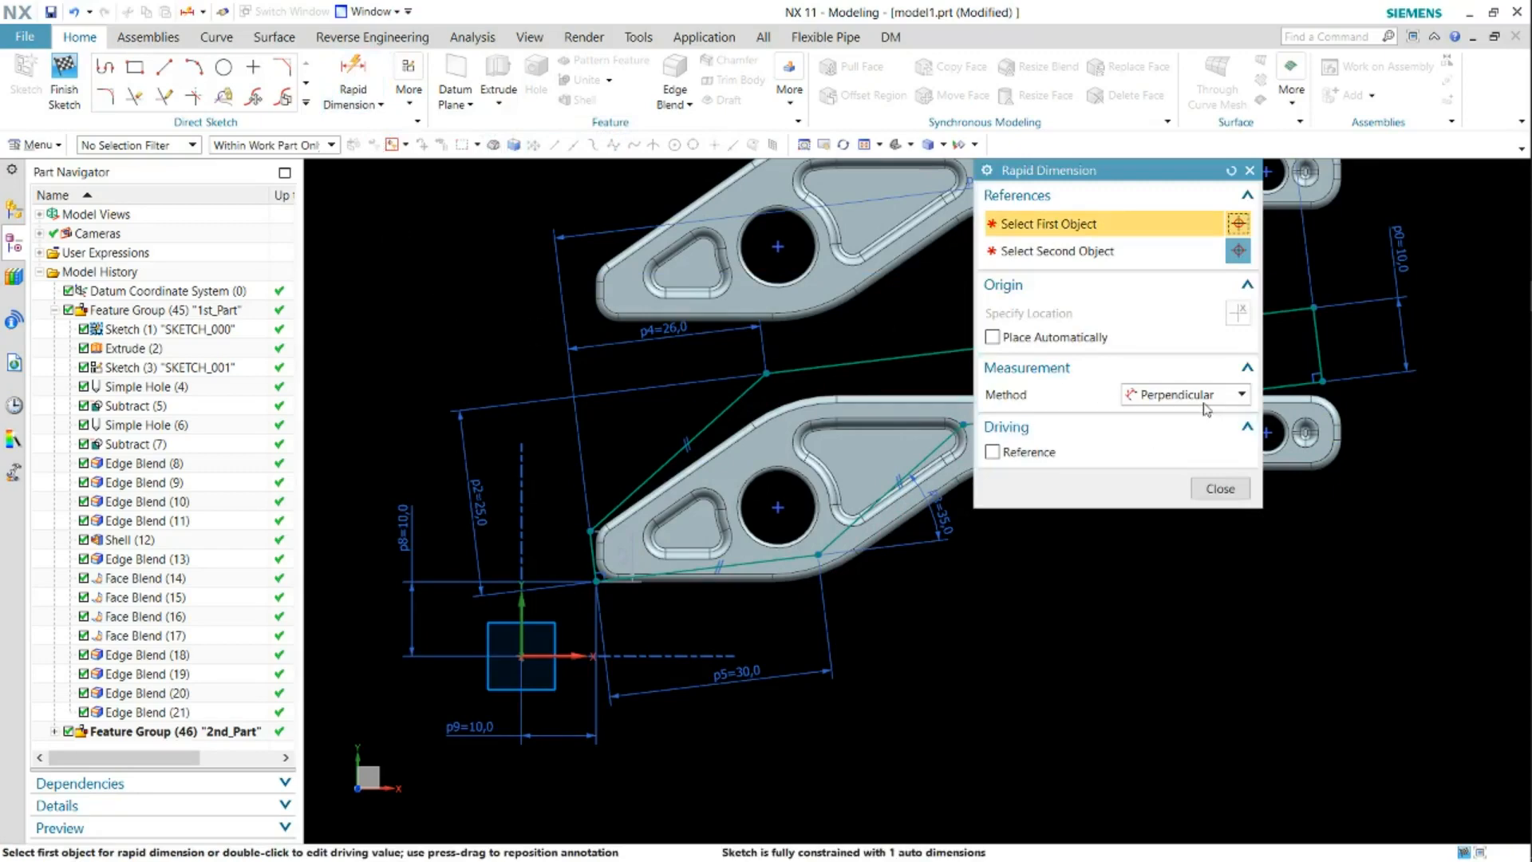
{"action": "left_click", "coordinate": [1205, 396]}
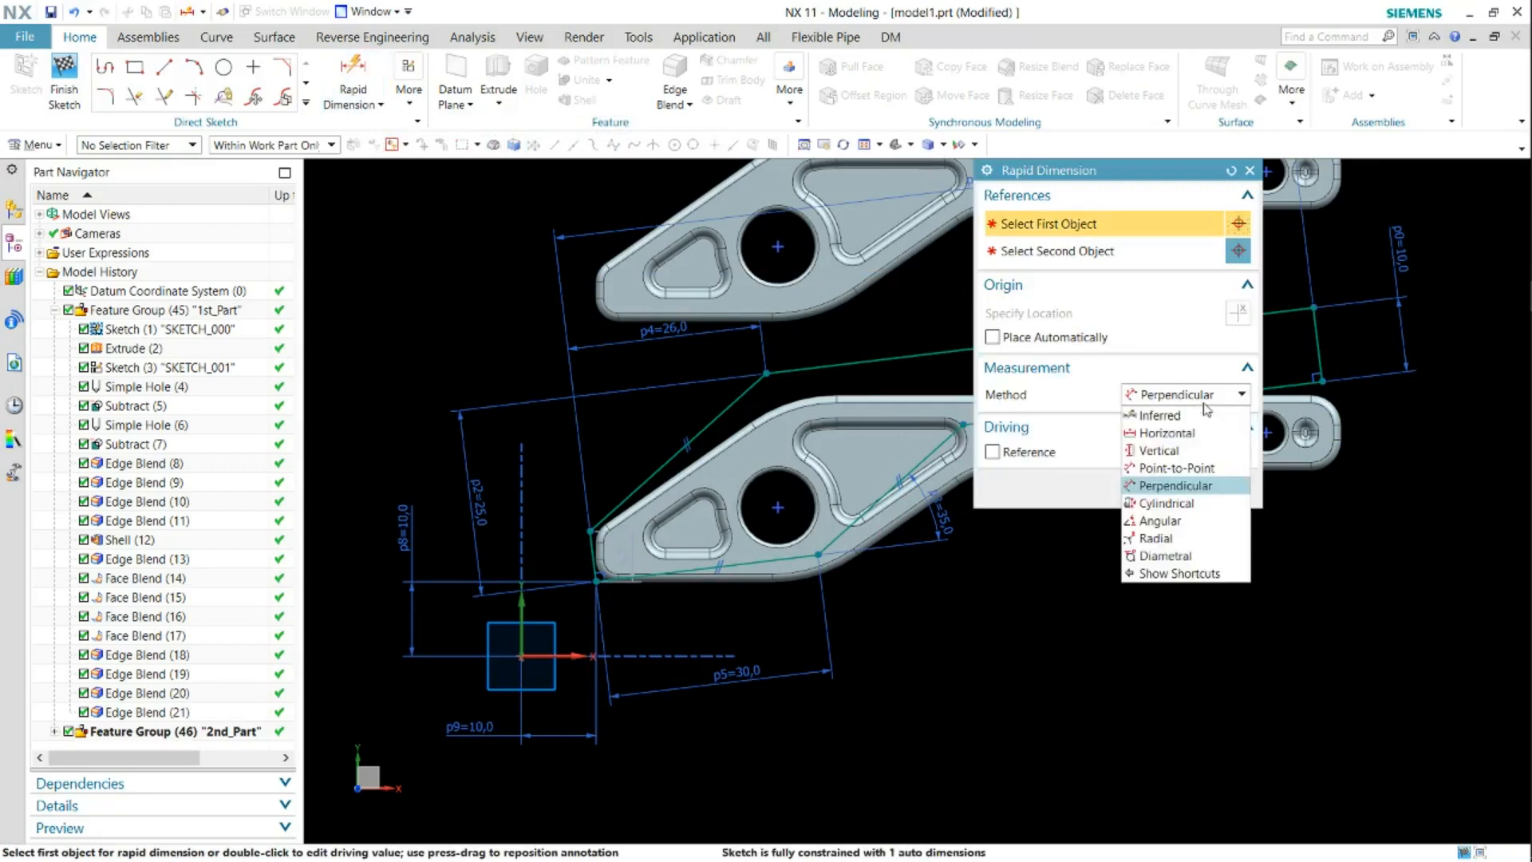
{"action": "left_click", "coordinate": [1164, 520]}
{"action": "left_click", "coordinate": [732, 656]}
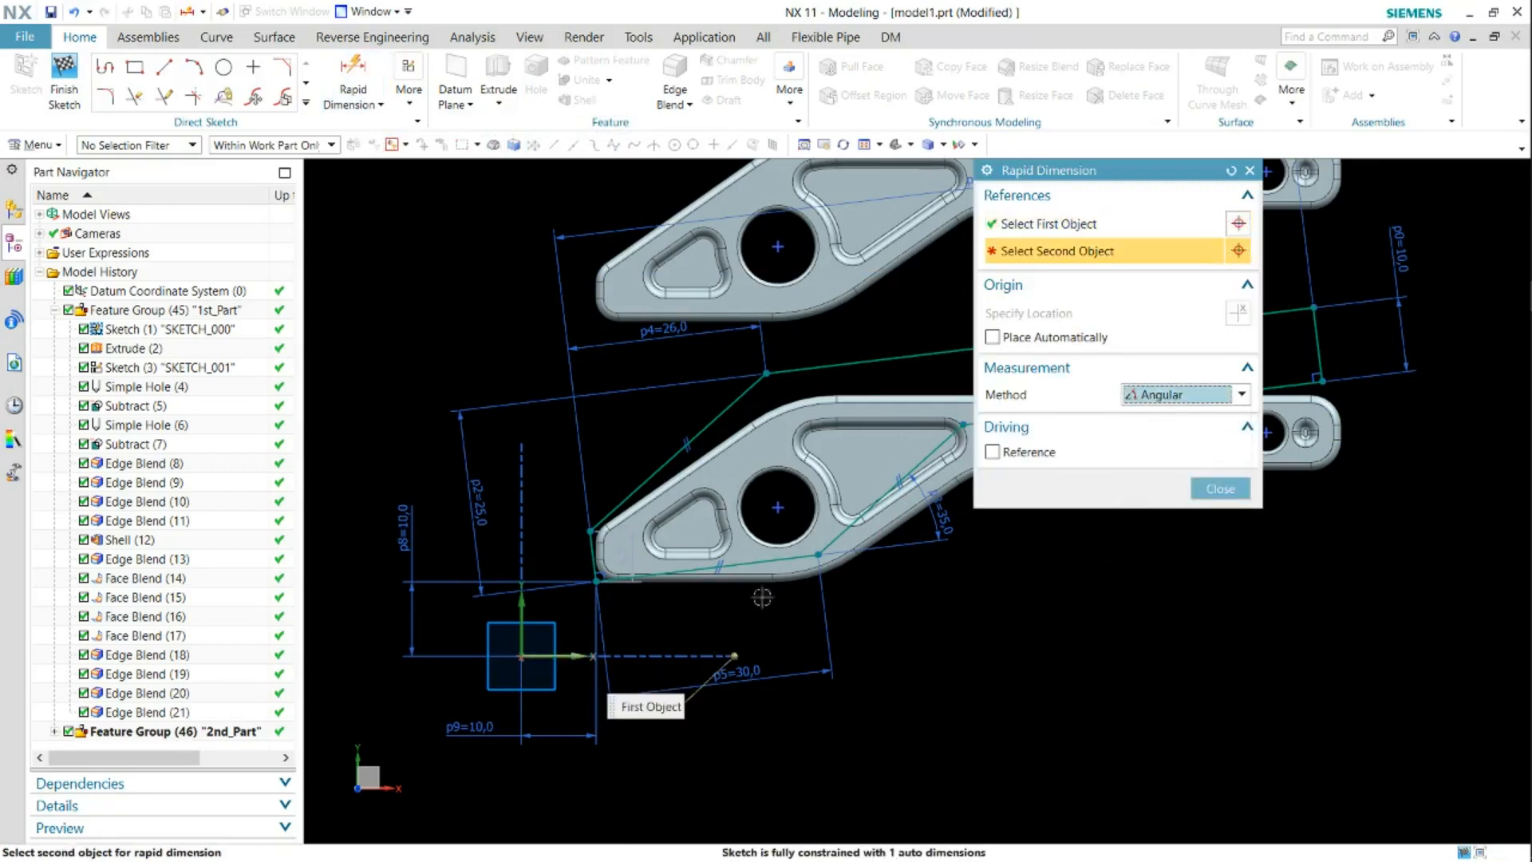
{"action": "left_click", "coordinate": [796, 557]}
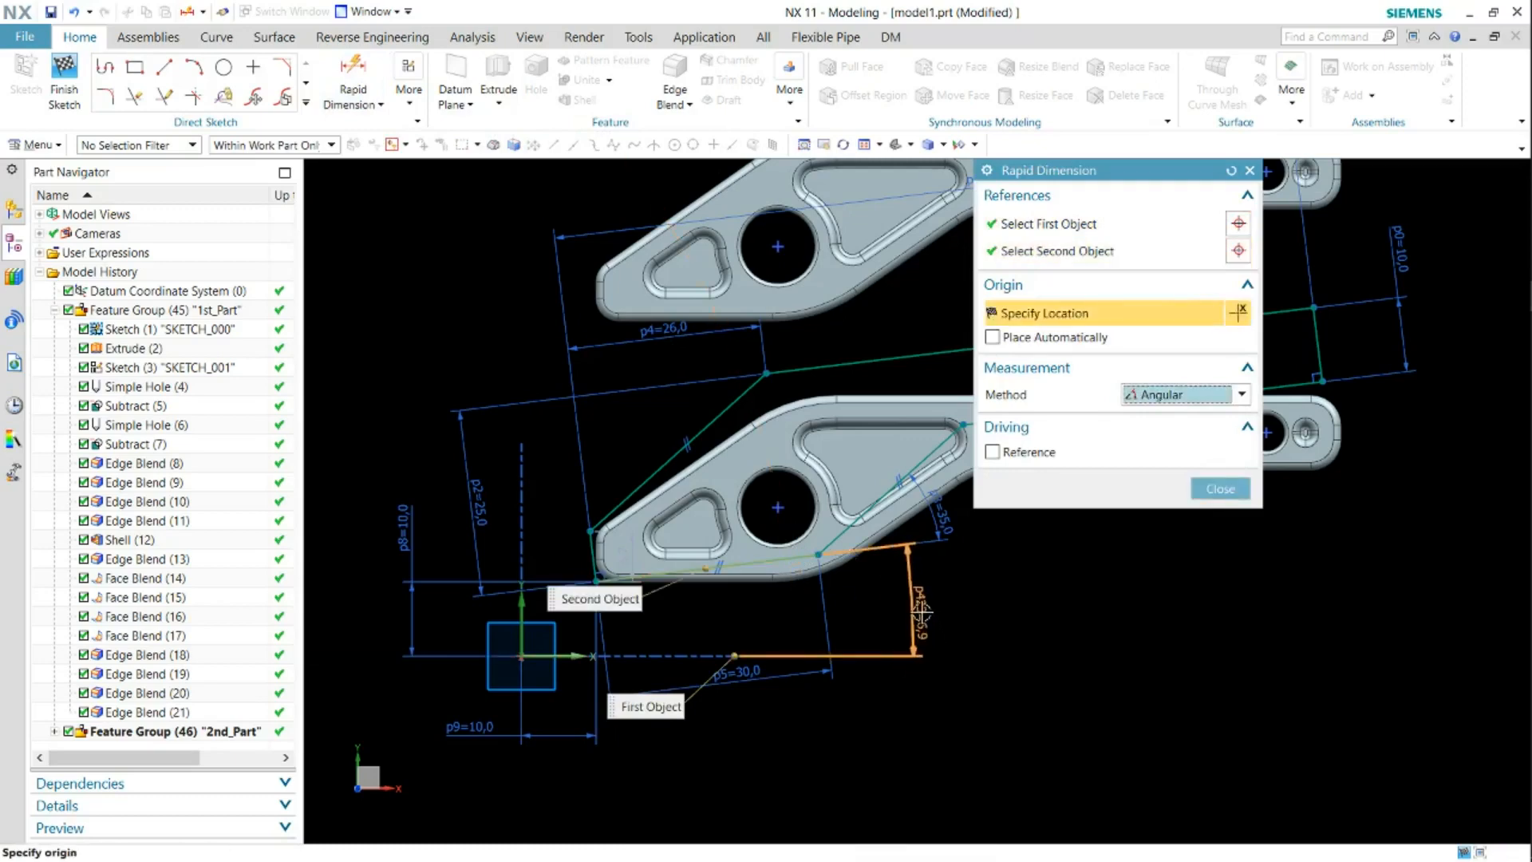
{"action": "left_click", "coordinate": [917, 610]}
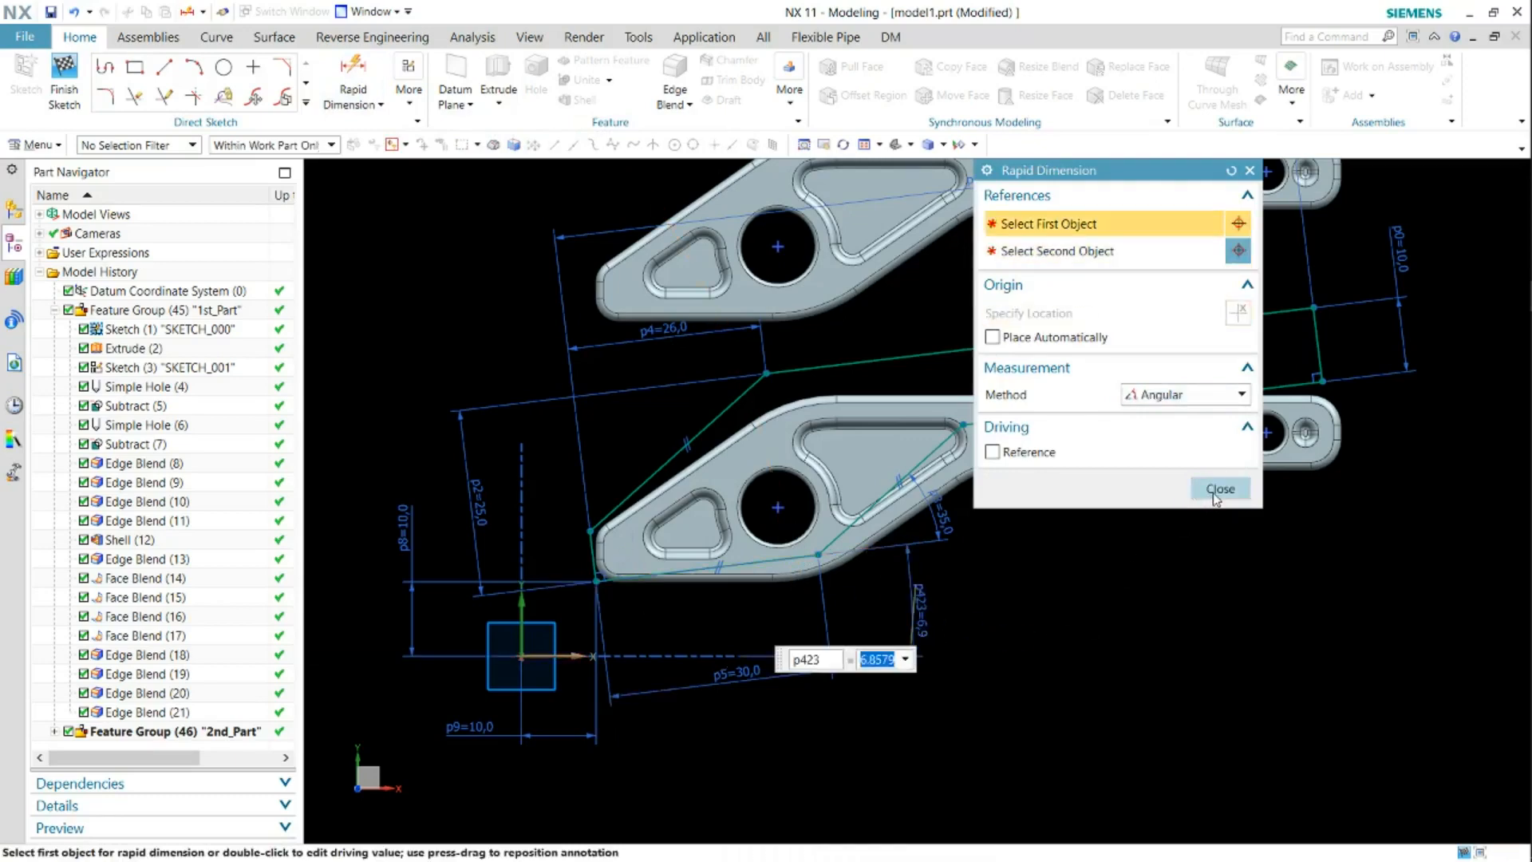
{"action": "type", "text": "5"}
{"action": "key", "text": "Return"}
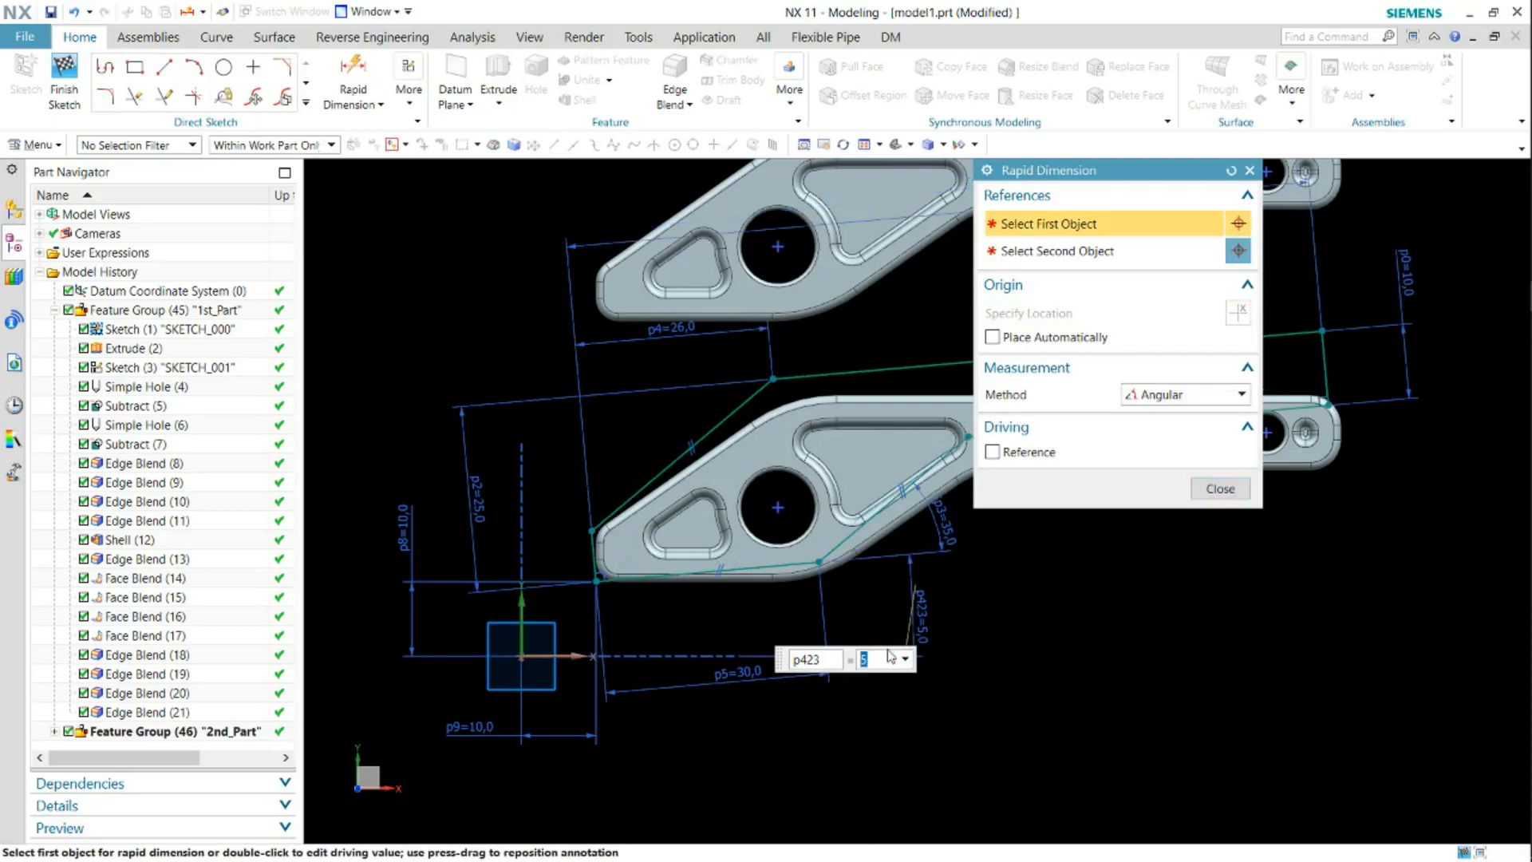
{"action": "left_click", "coordinate": [1227, 490]}
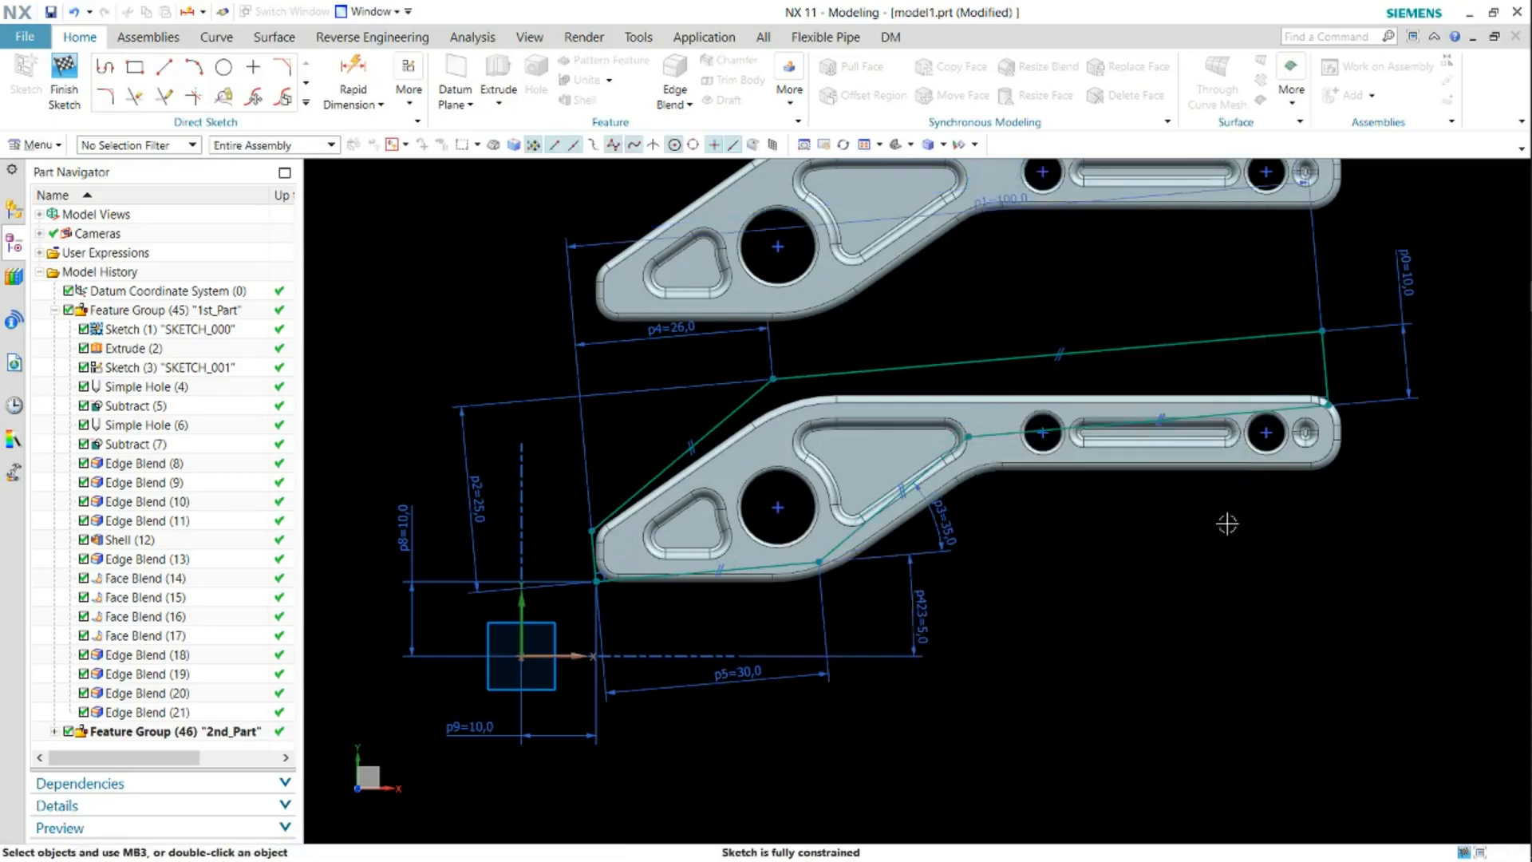
{"action": "left_click", "coordinate": [64, 90]}
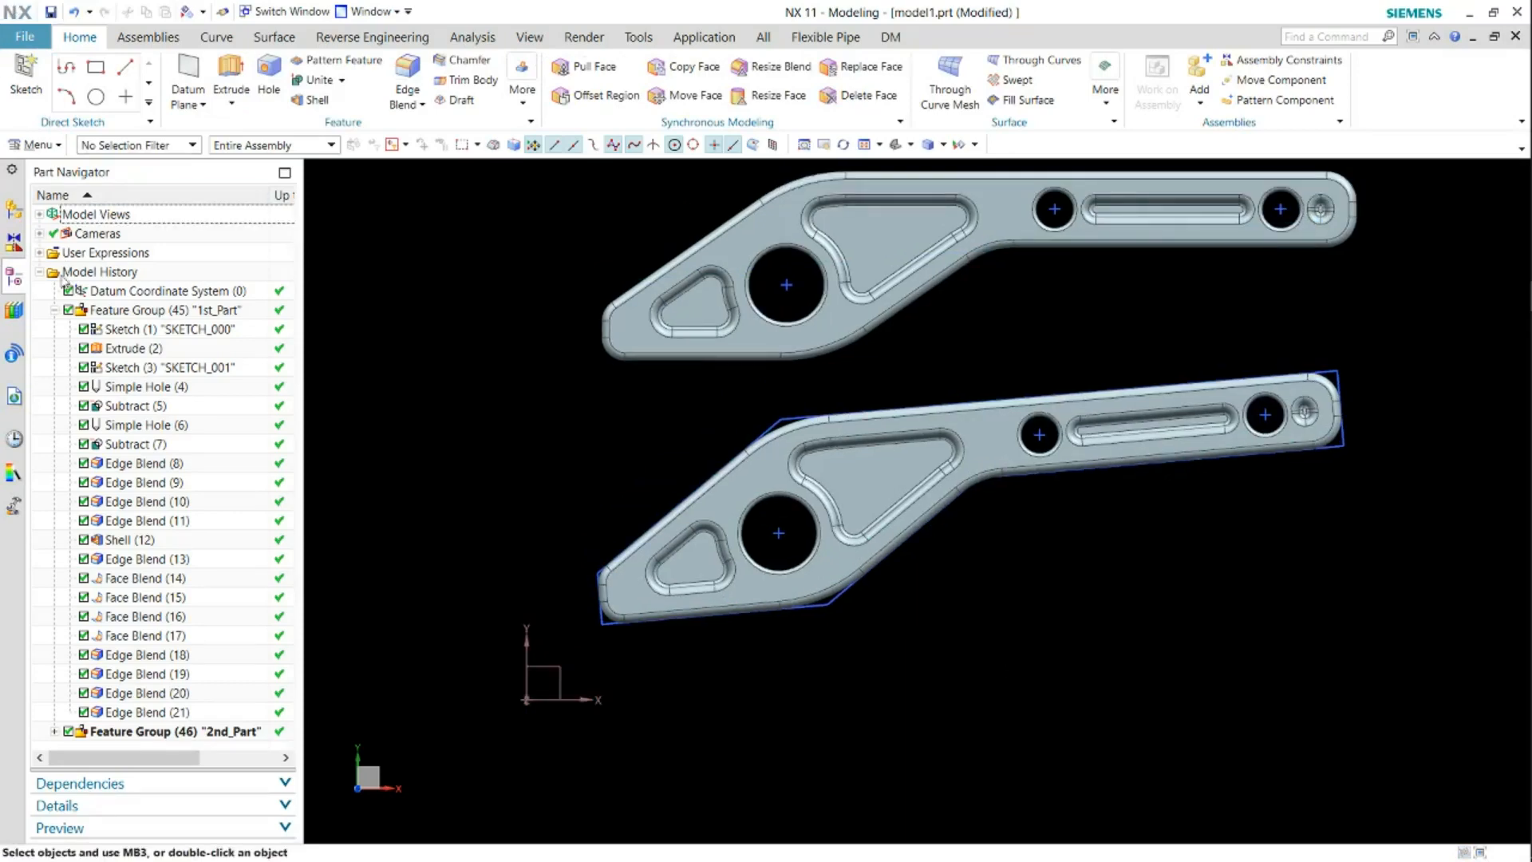
Open the outline sketch SKETCH_000_0 in the 2nd_Part feature group for editing
{"action": "left_click", "coordinate": [53, 310]}
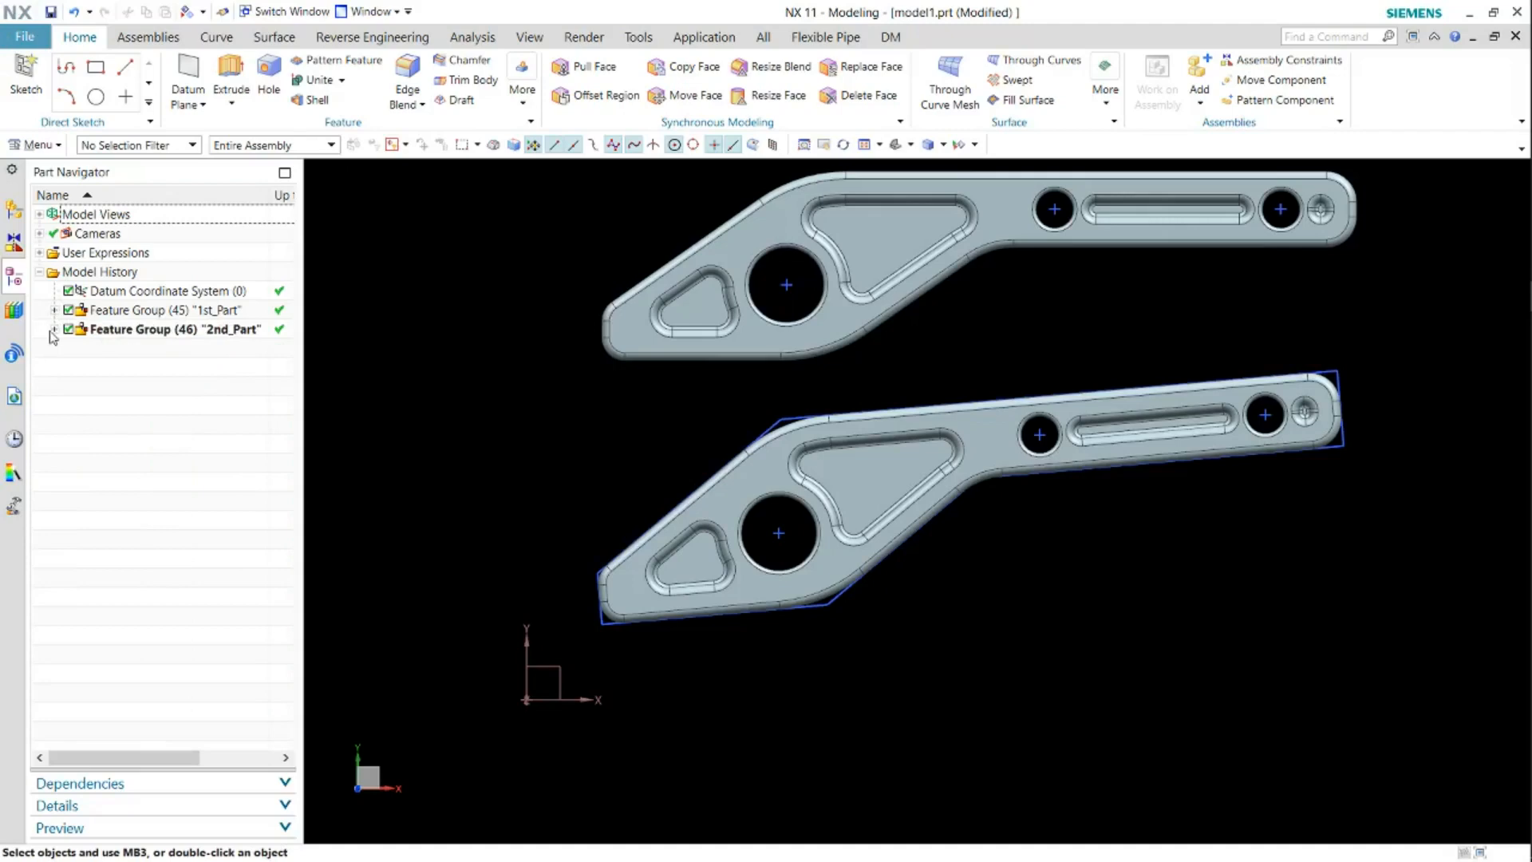
{"action": "left_click", "coordinate": [53, 330]}
{"action": "double_click", "coordinate": [209, 348]}
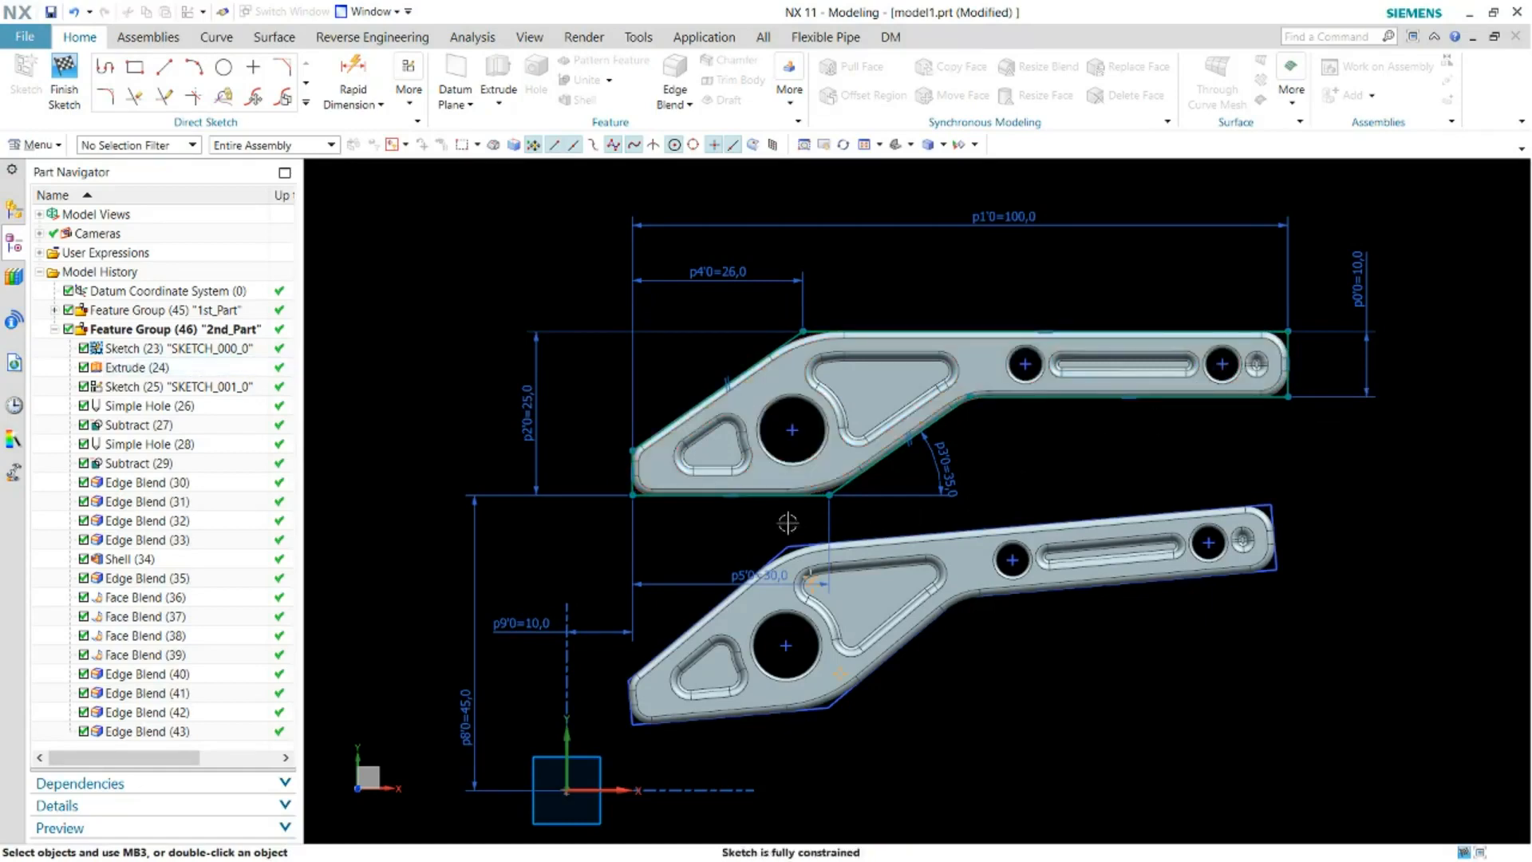
Delete the horizontal constraint on the outline's bottom edge and move the upper right corner slightly upward
{"action": "left_click", "coordinate": [730, 496]}
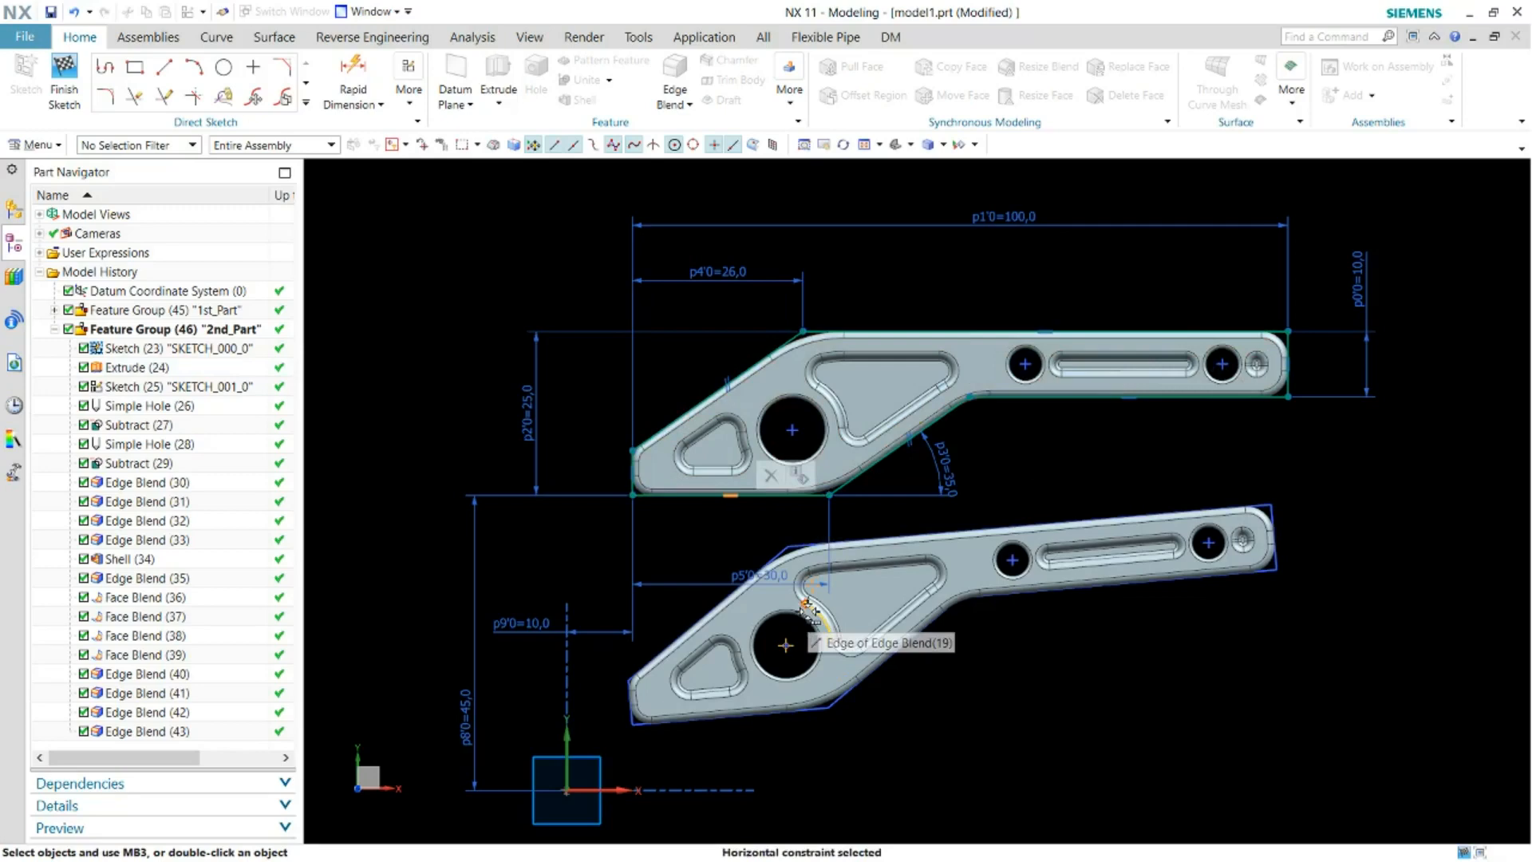
{"action": "key", "text": "Delete"}
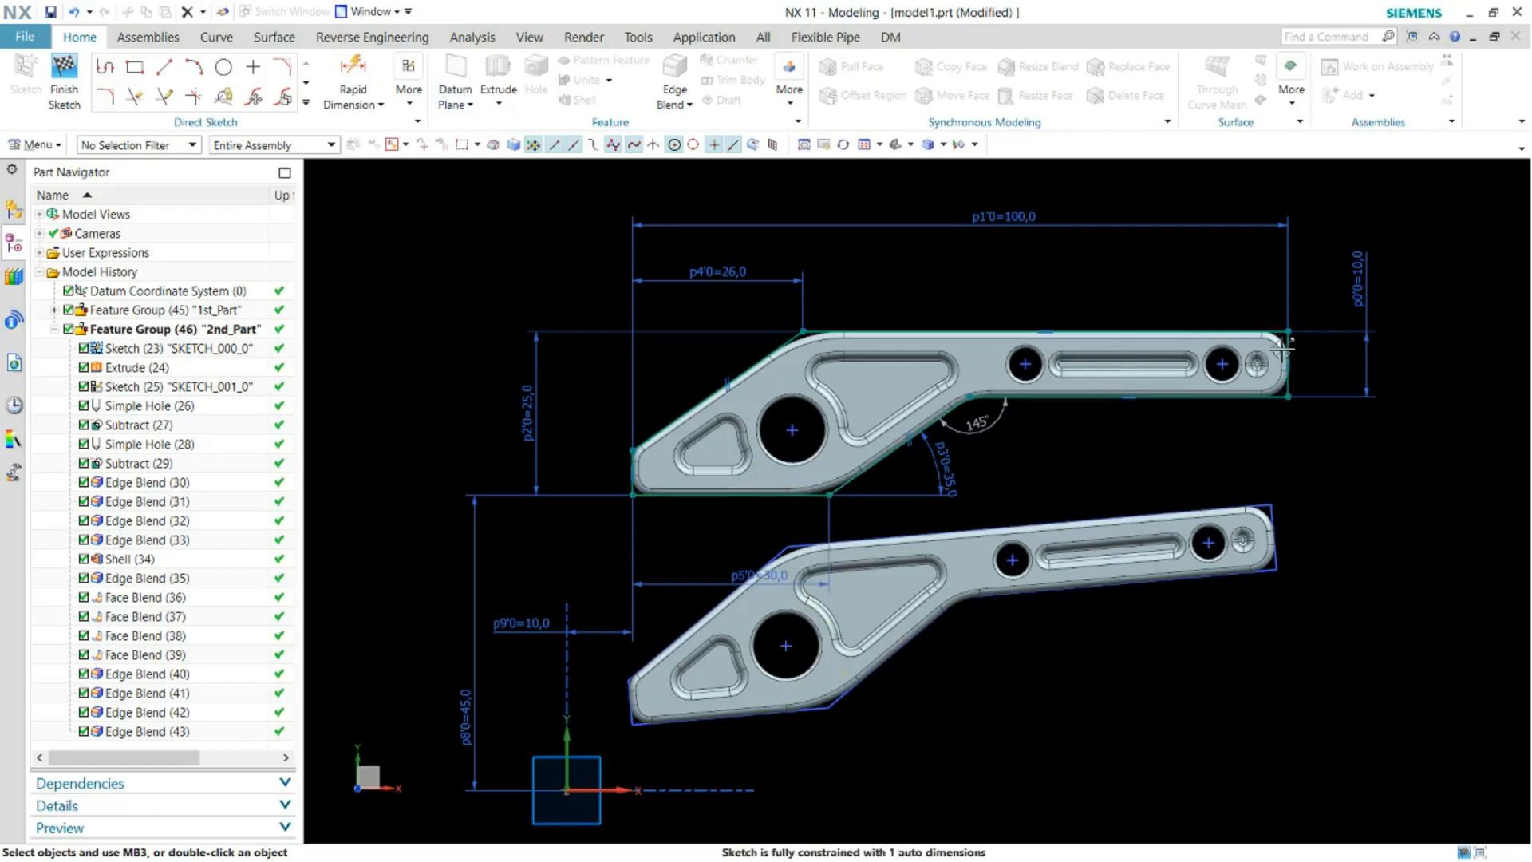
{"action": "left_click_drag", "start_coordinate": [1288, 332], "coordinate": [1286, 311]}
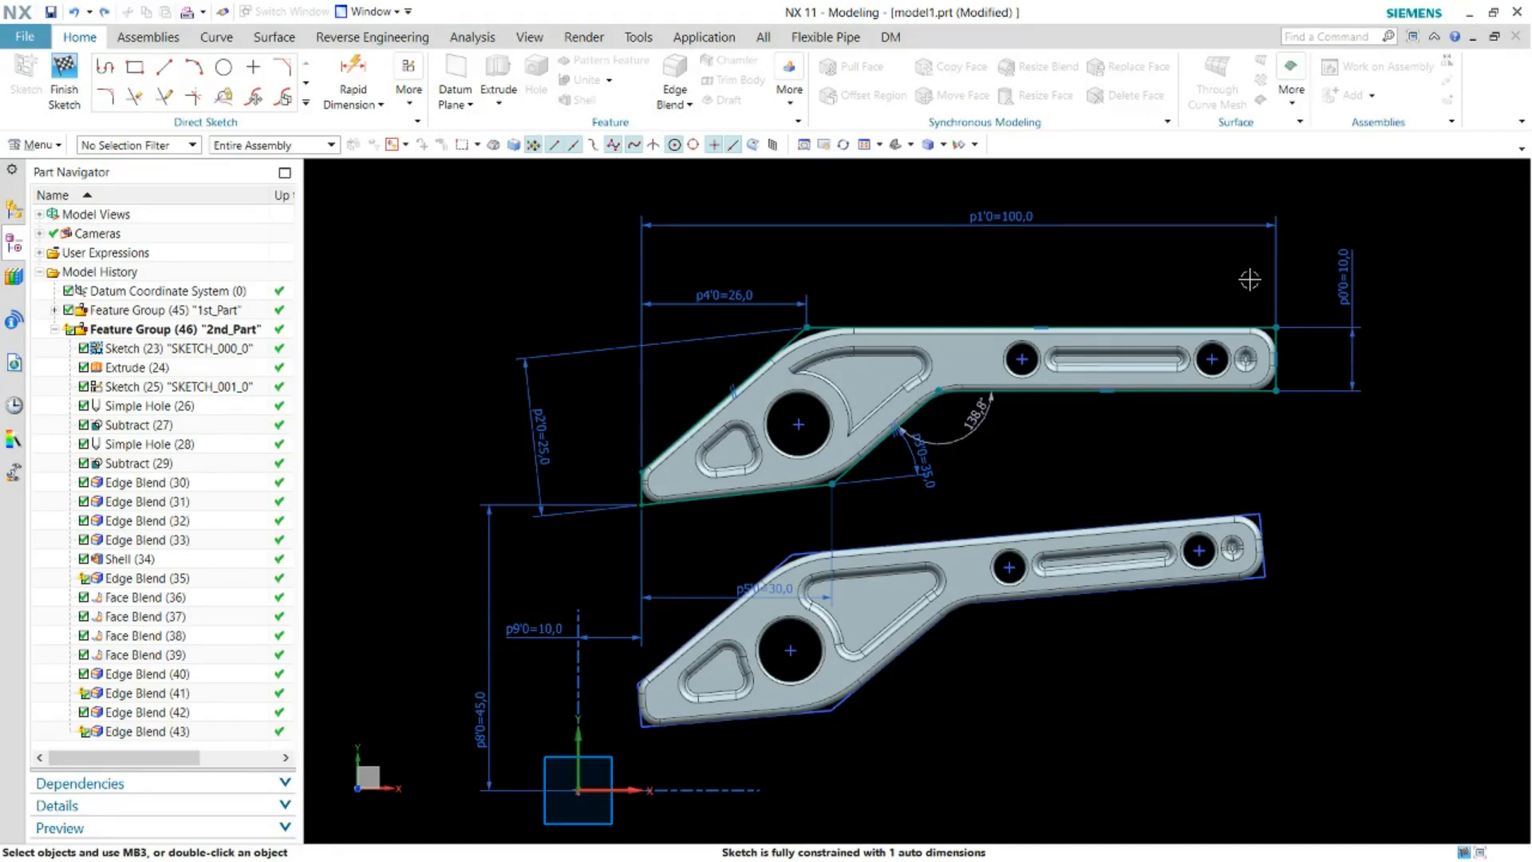
Delete the horizontal constraints on Line6 and Line5 with the Sketch Relations Browser
{"action": "left_click", "coordinate": [409, 102]}
{"action": "left_click", "coordinate": [662, 386]}
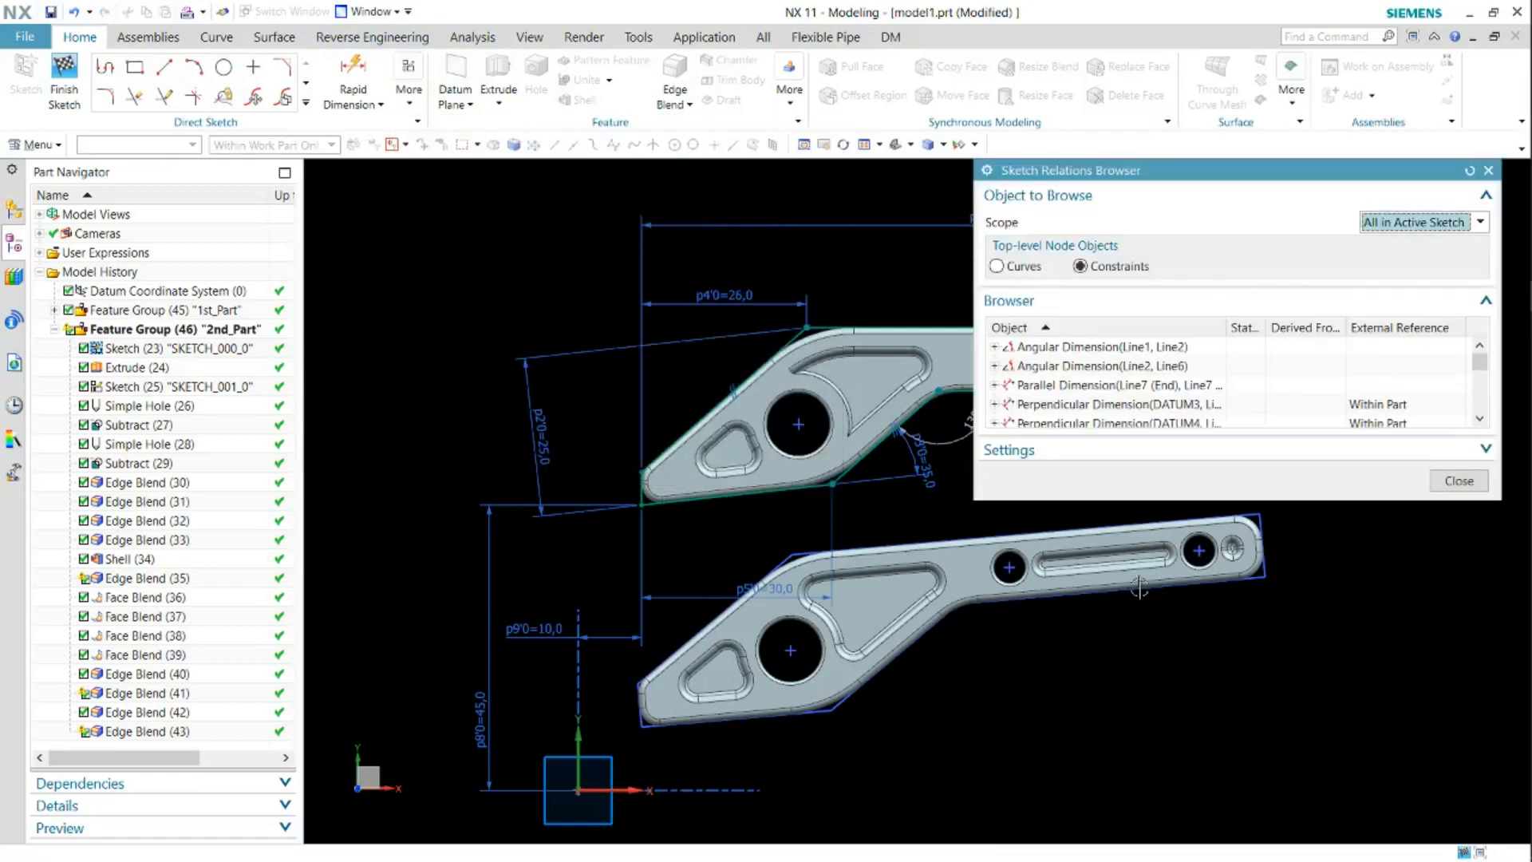
{"action": "scroll", "coordinate": [1057, 371], "scroll_direction": "down", "scroll_amount": 4}
{"action": "scroll", "coordinate": [1057, 371], "scroll_direction": "down", "scroll_amount": 3}
{"action": "left_click", "coordinate": [1050, 349]}
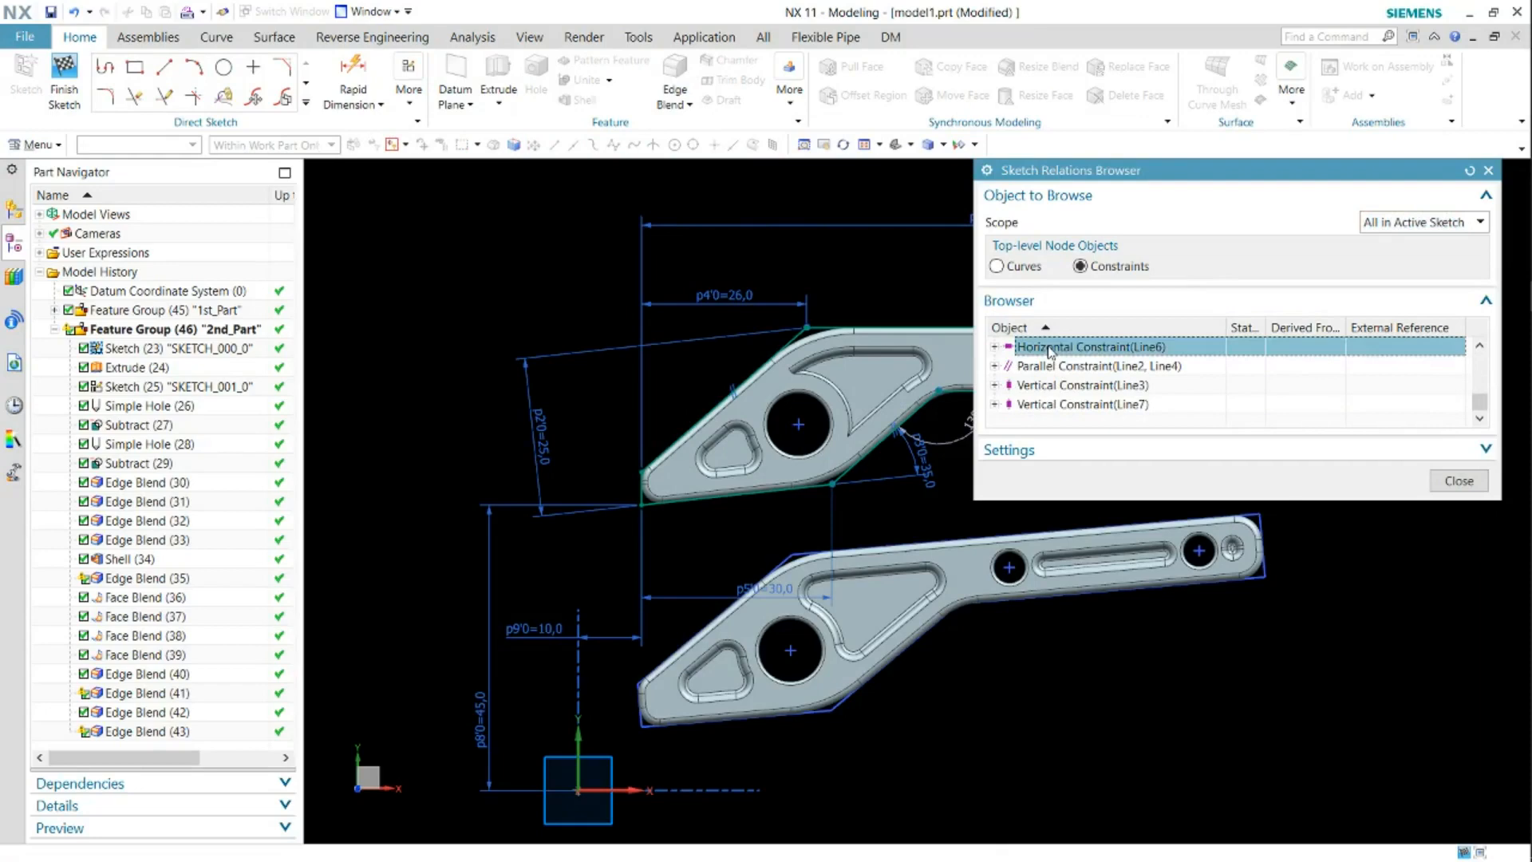
{"action": "right_click", "coordinate": [1050, 349]}
{"action": "left_click", "coordinate": [1071, 398]}
{"action": "scroll", "coordinate": [1070, 395], "scroll_direction": "down", "scroll_amount": 5}
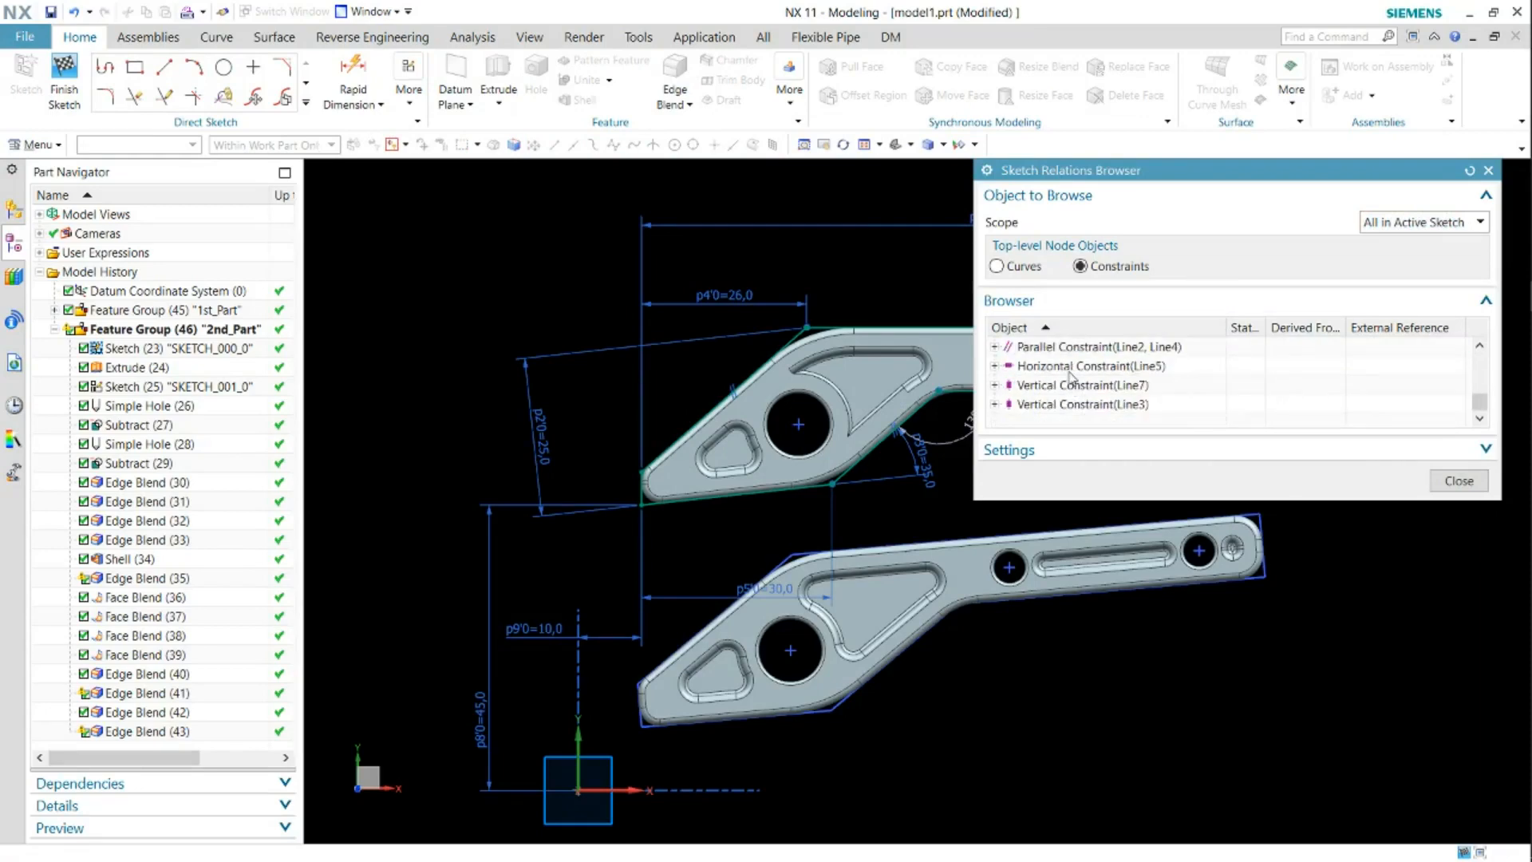
{"action": "right_click", "coordinate": [1071, 369]}
{"action": "left_click", "coordinate": [1089, 428]}
Delete the vertical constraints on Line3 and Line7 and close the Sketch Relations Browser
{"action": "scroll", "coordinate": [1078, 407], "scroll_direction": "down", "scroll_amount": 5}
{"action": "right_click", "coordinate": [1073, 387]}
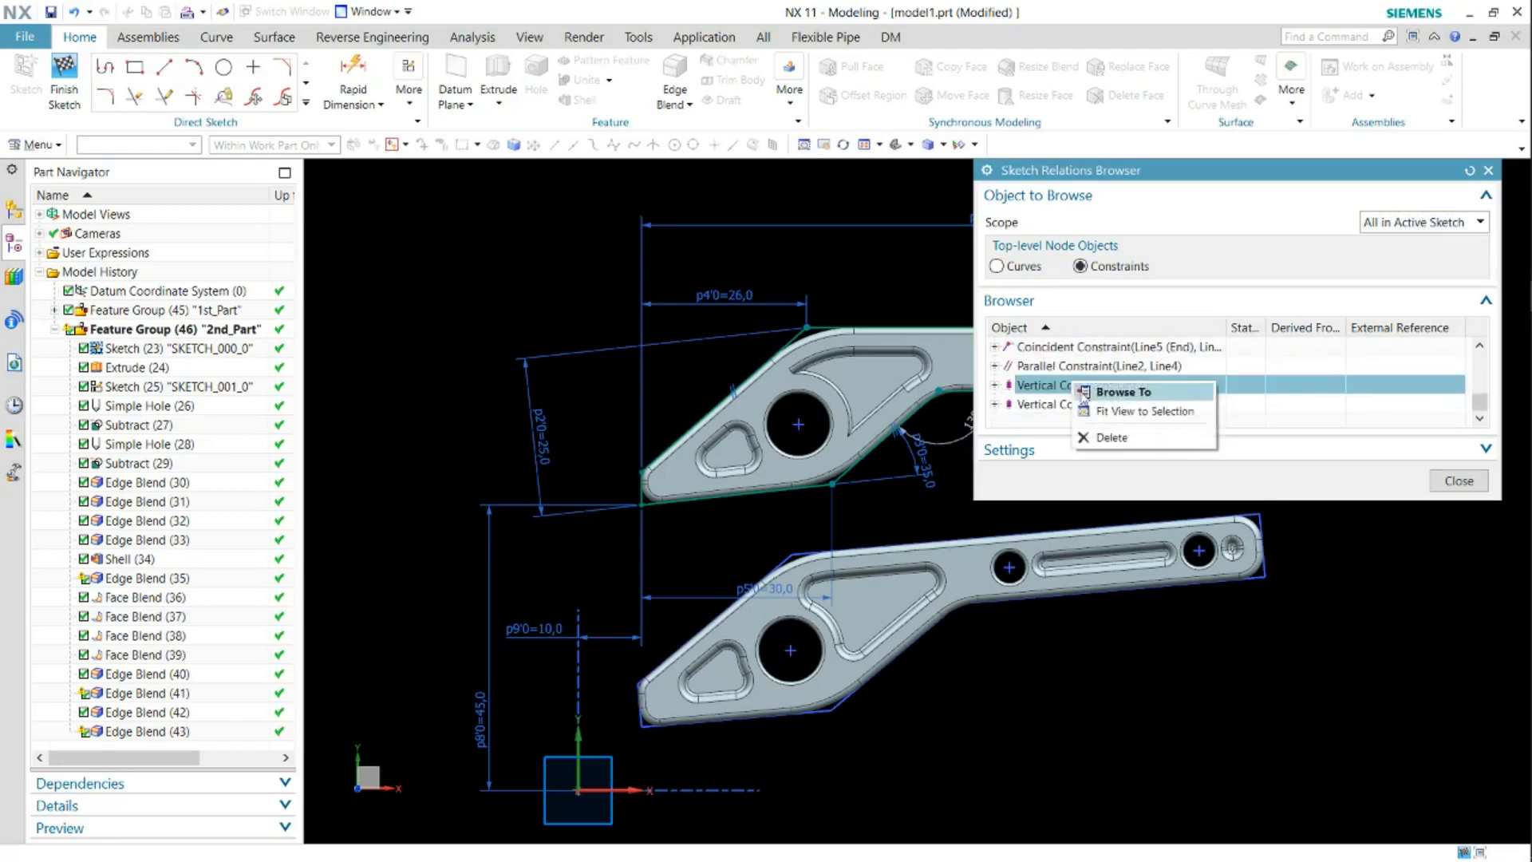
{"action": "left_click", "coordinate": [1089, 429]}
{"action": "scroll", "coordinate": [1081, 408], "scroll_direction": "down", "scroll_amount": 5}
{"action": "right_click", "coordinate": [1078, 407]}
{"action": "left_click", "coordinate": [1092, 450]}
{"action": "scroll", "coordinate": [1107, 420], "scroll_direction": "down", "scroll_amount": 3}
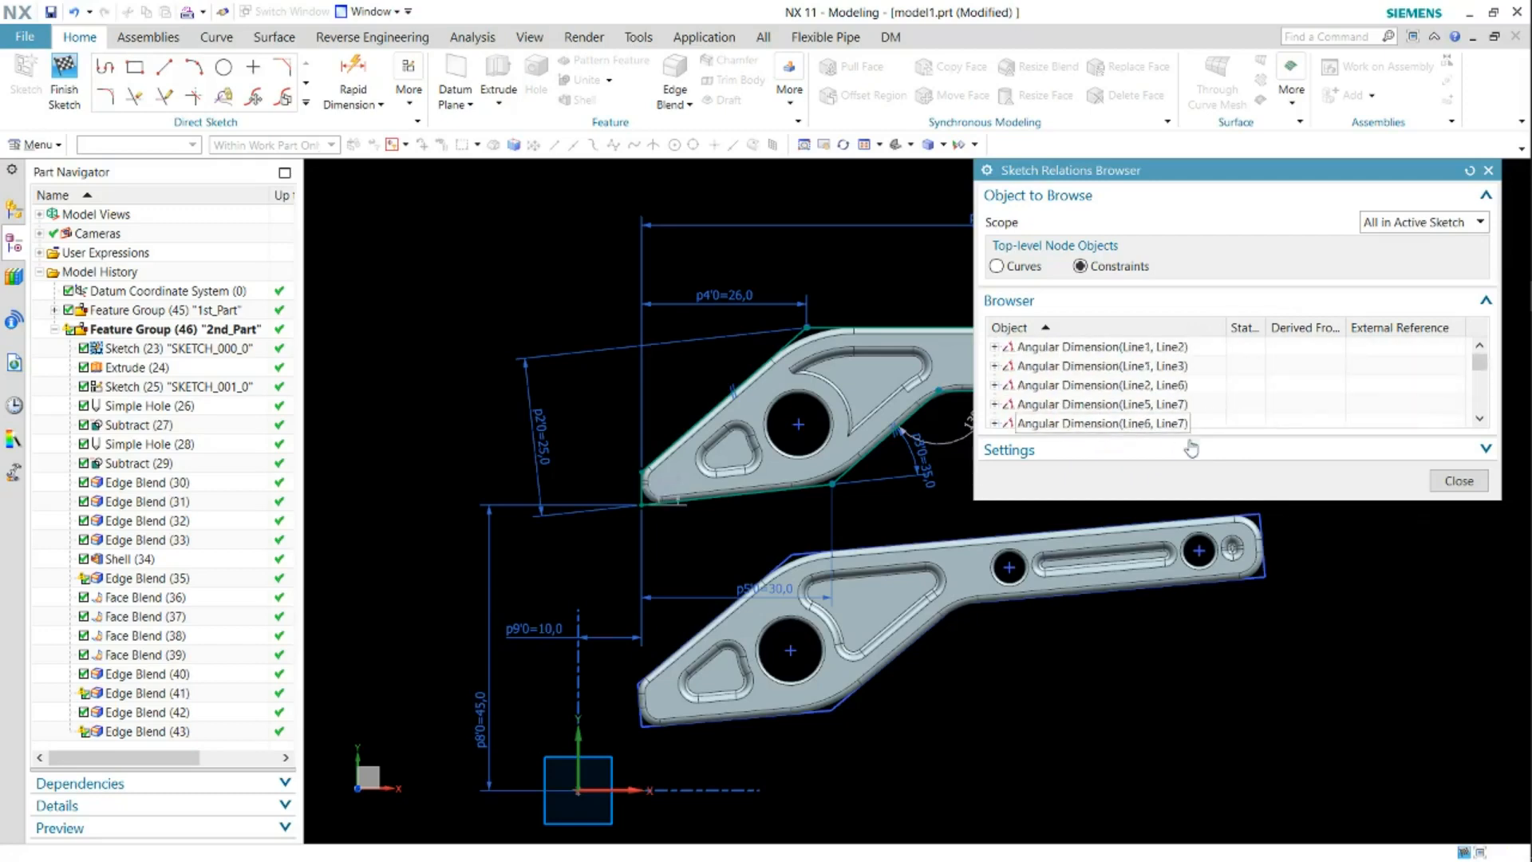
{"action": "left_click", "coordinate": [1457, 481]}
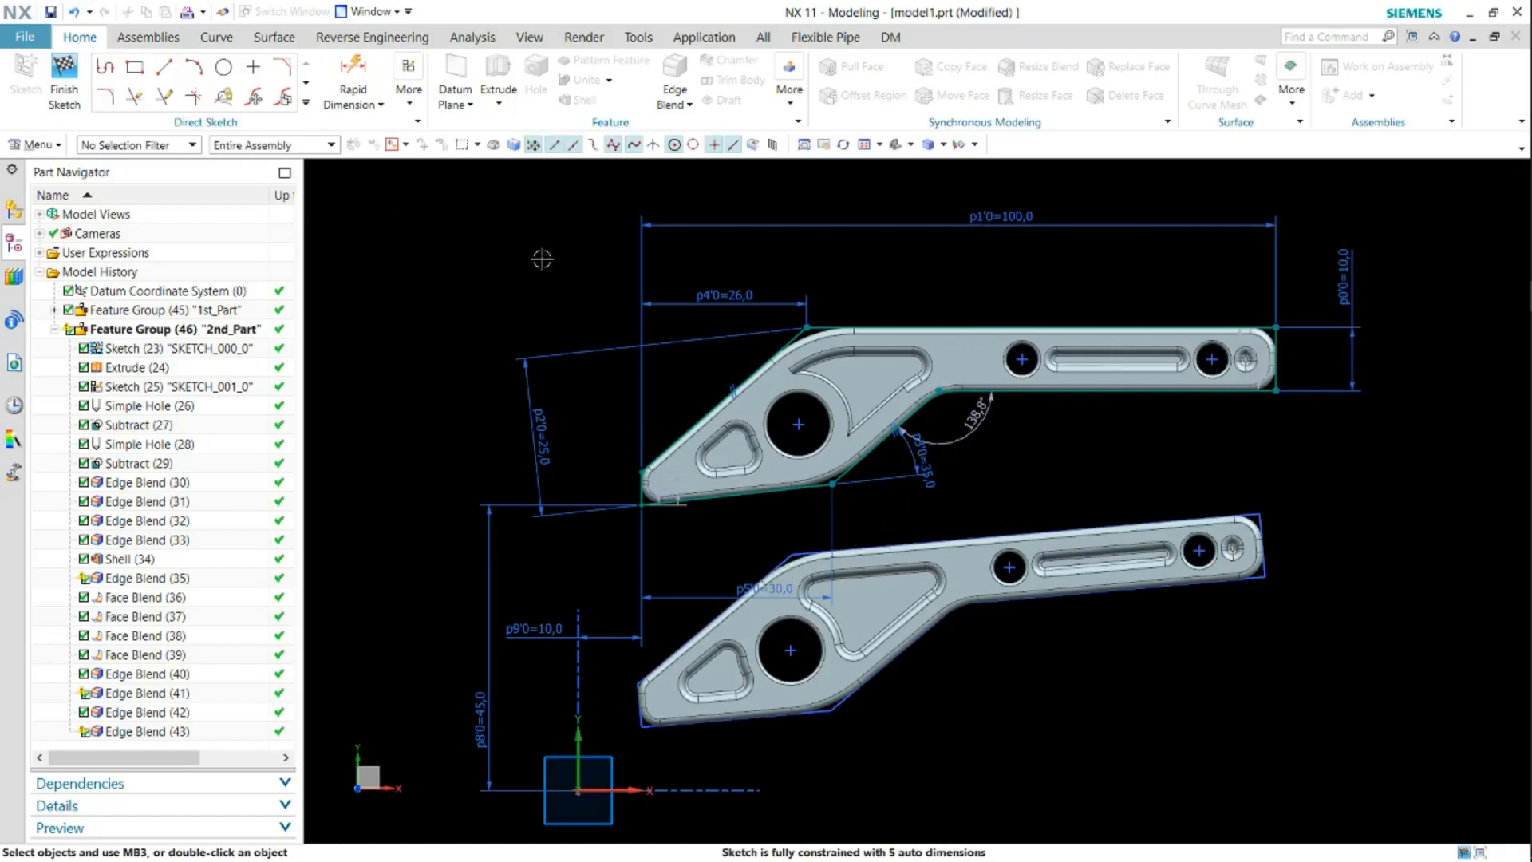
Add parallel geometric constraints between the arm's lower and upper edges and between the outline's bottom edge and the arm's lower edge
{"action": "left_click", "coordinate": [410, 99]}
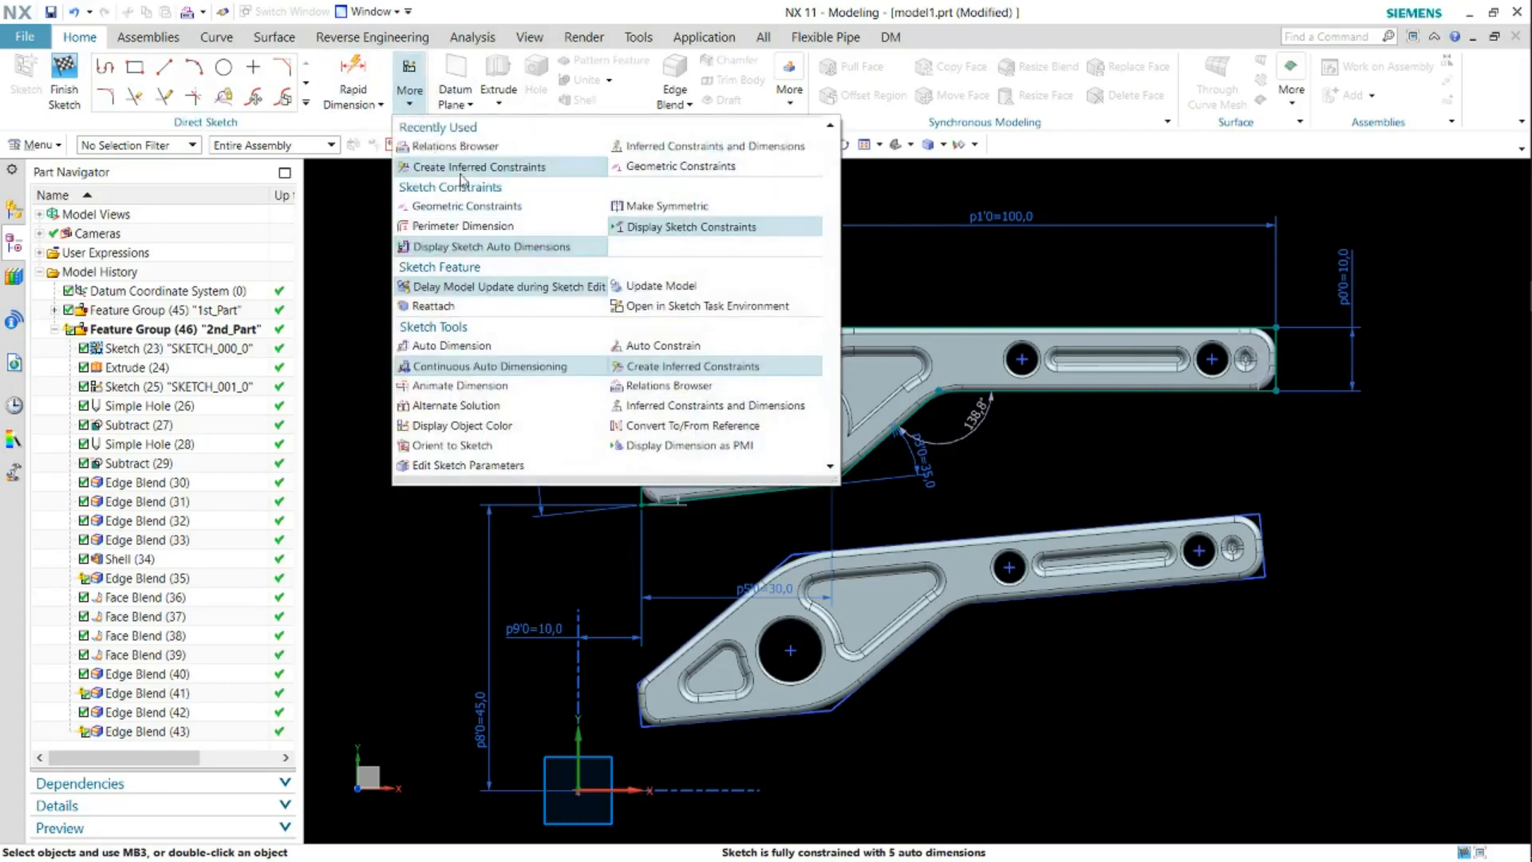
{"action": "left_click", "coordinate": [471, 206]}
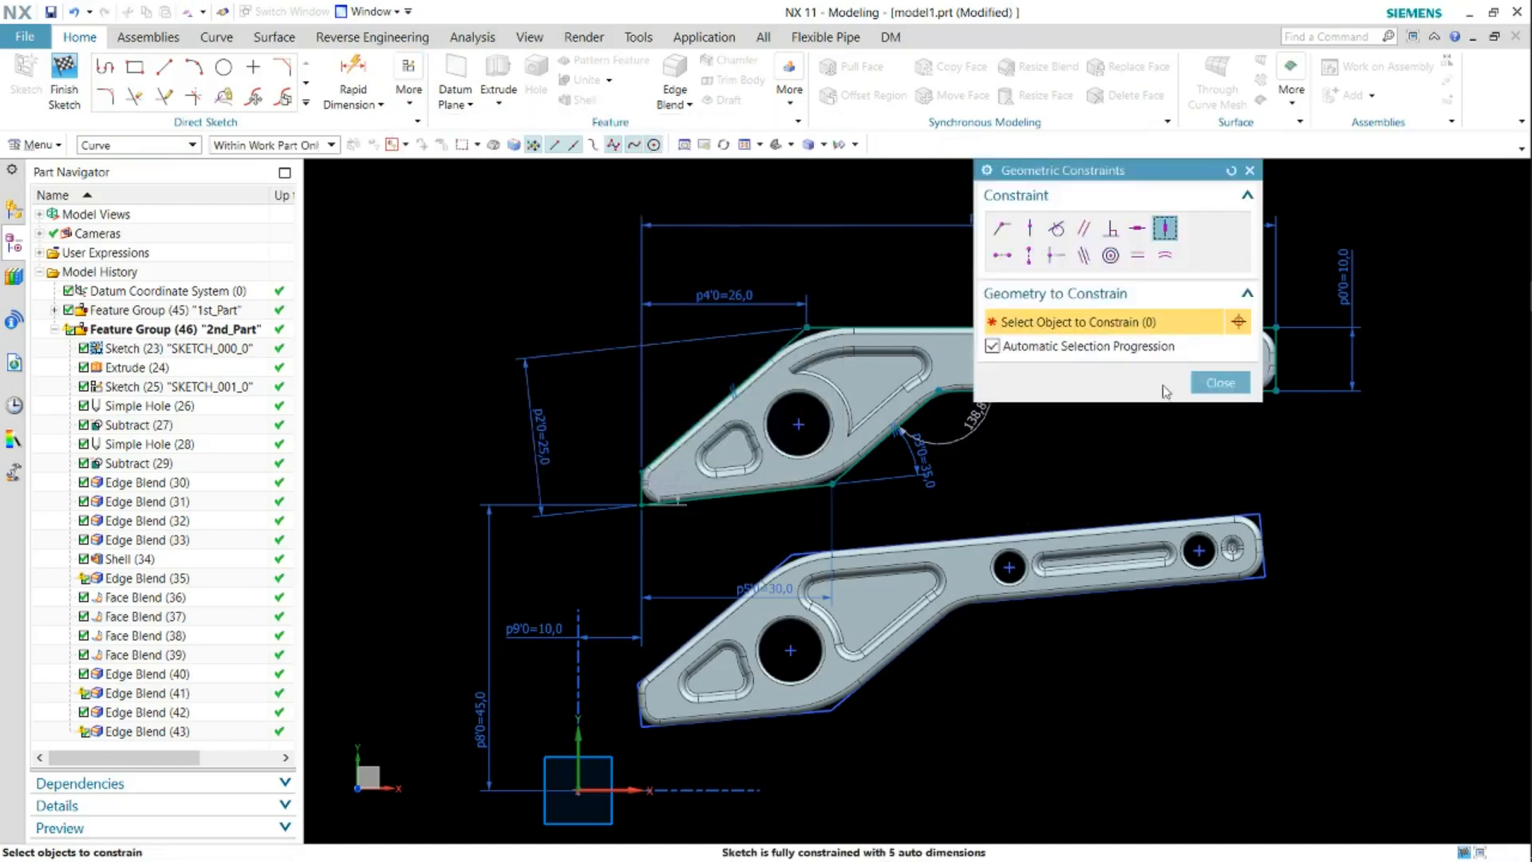
{"action": "left_click", "coordinate": [1083, 228]}
{"action": "mouse_move", "coordinate": [1107, 179]}
{"action": "left_mouse_down"}
{"action": "mouse_move", "coordinate": [272, 130]}
{"action": "mouse_move", "coordinate": [286, 137]}
{"action": "left_mouse_up"}
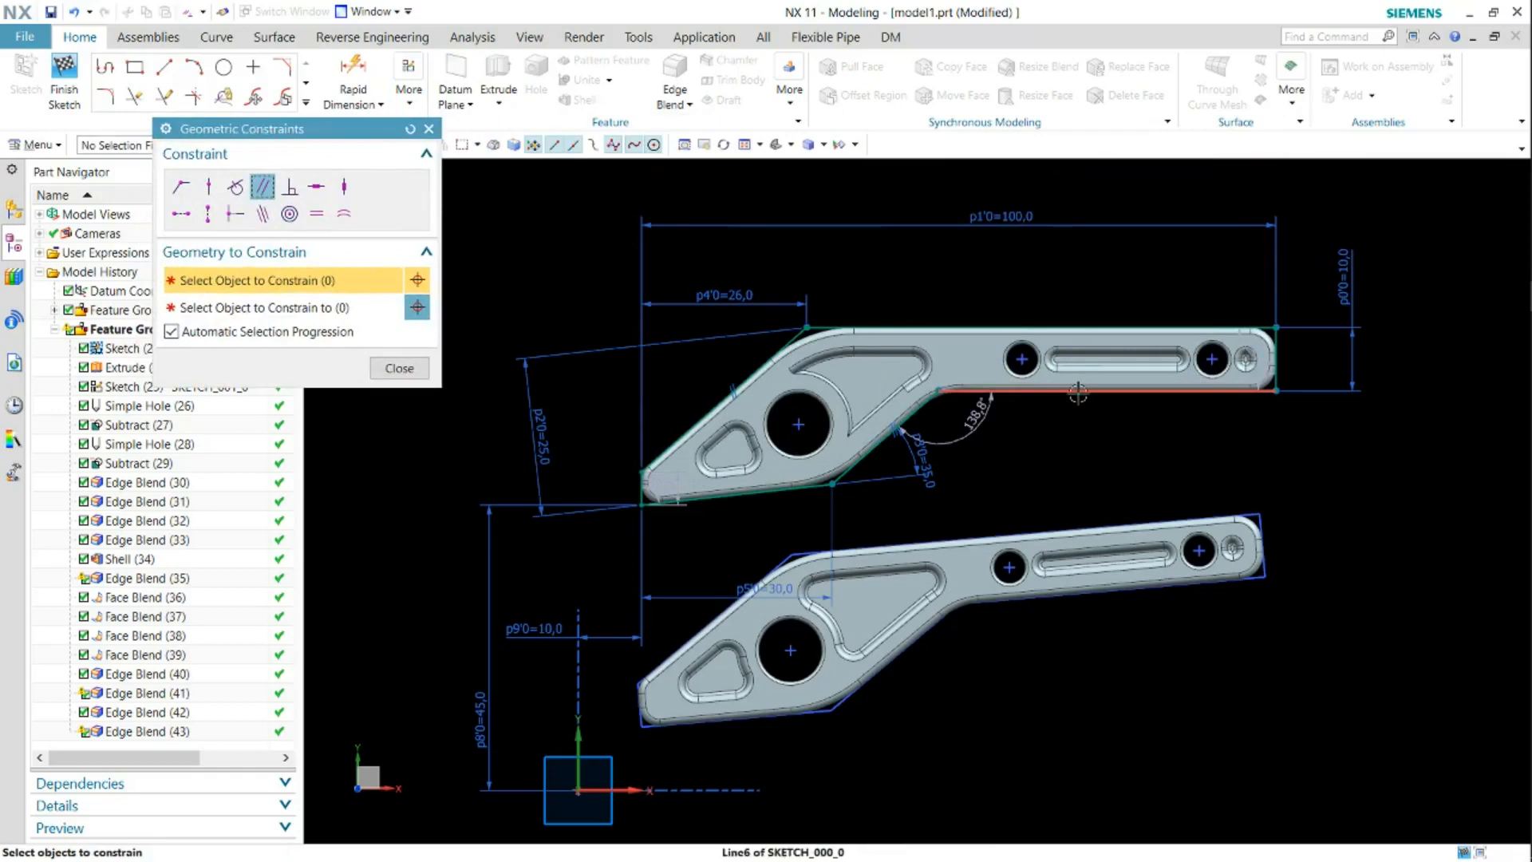
{"action": "left_click", "coordinate": [1077, 391]}
{"action": "left_click", "coordinate": [1069, 328]}
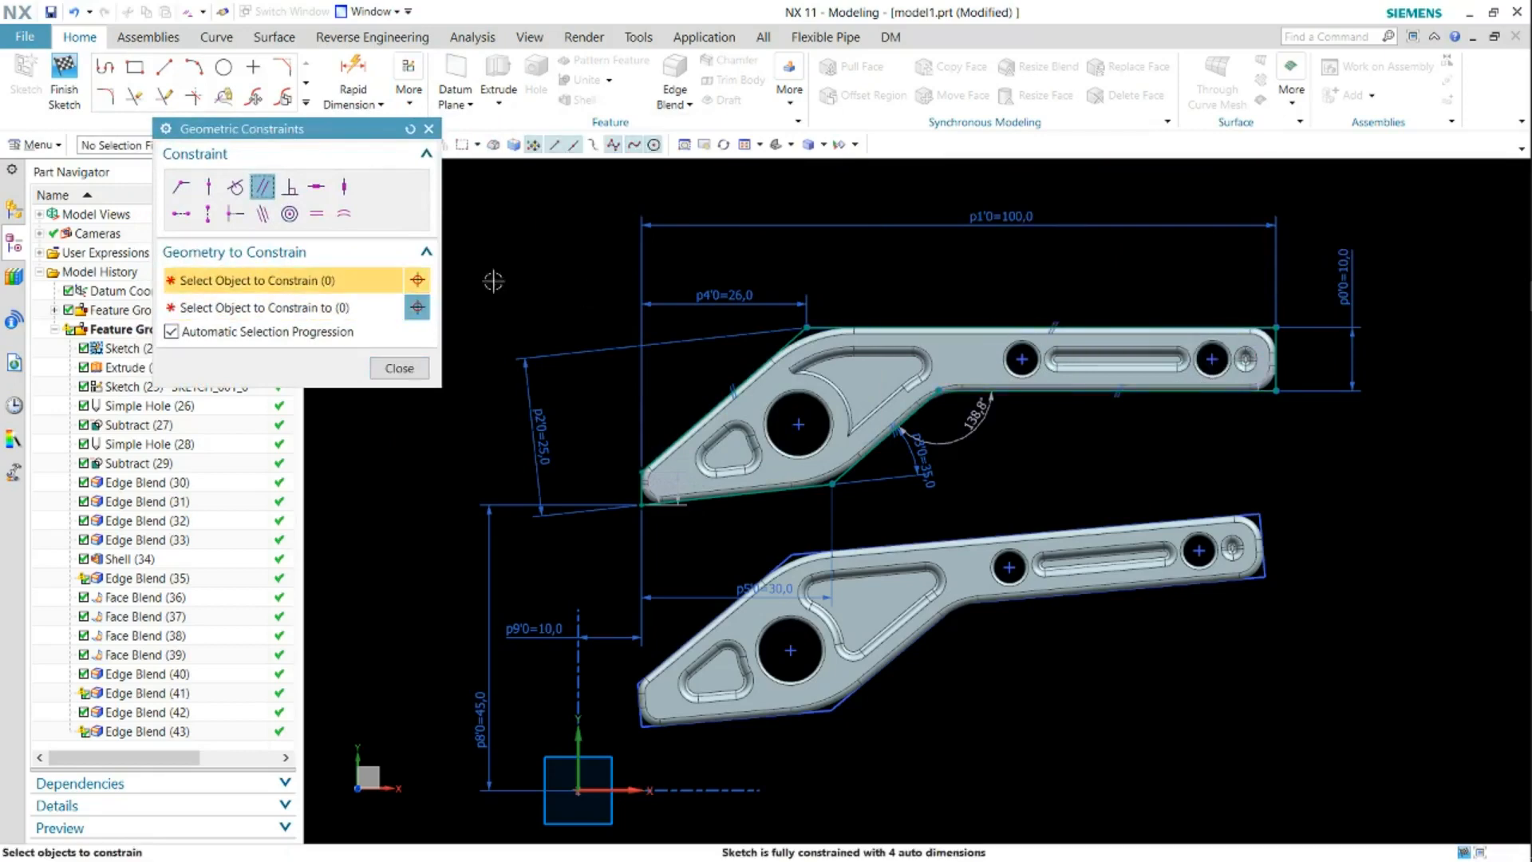
{"action": "left_click", "coordinate": [750, 491]}
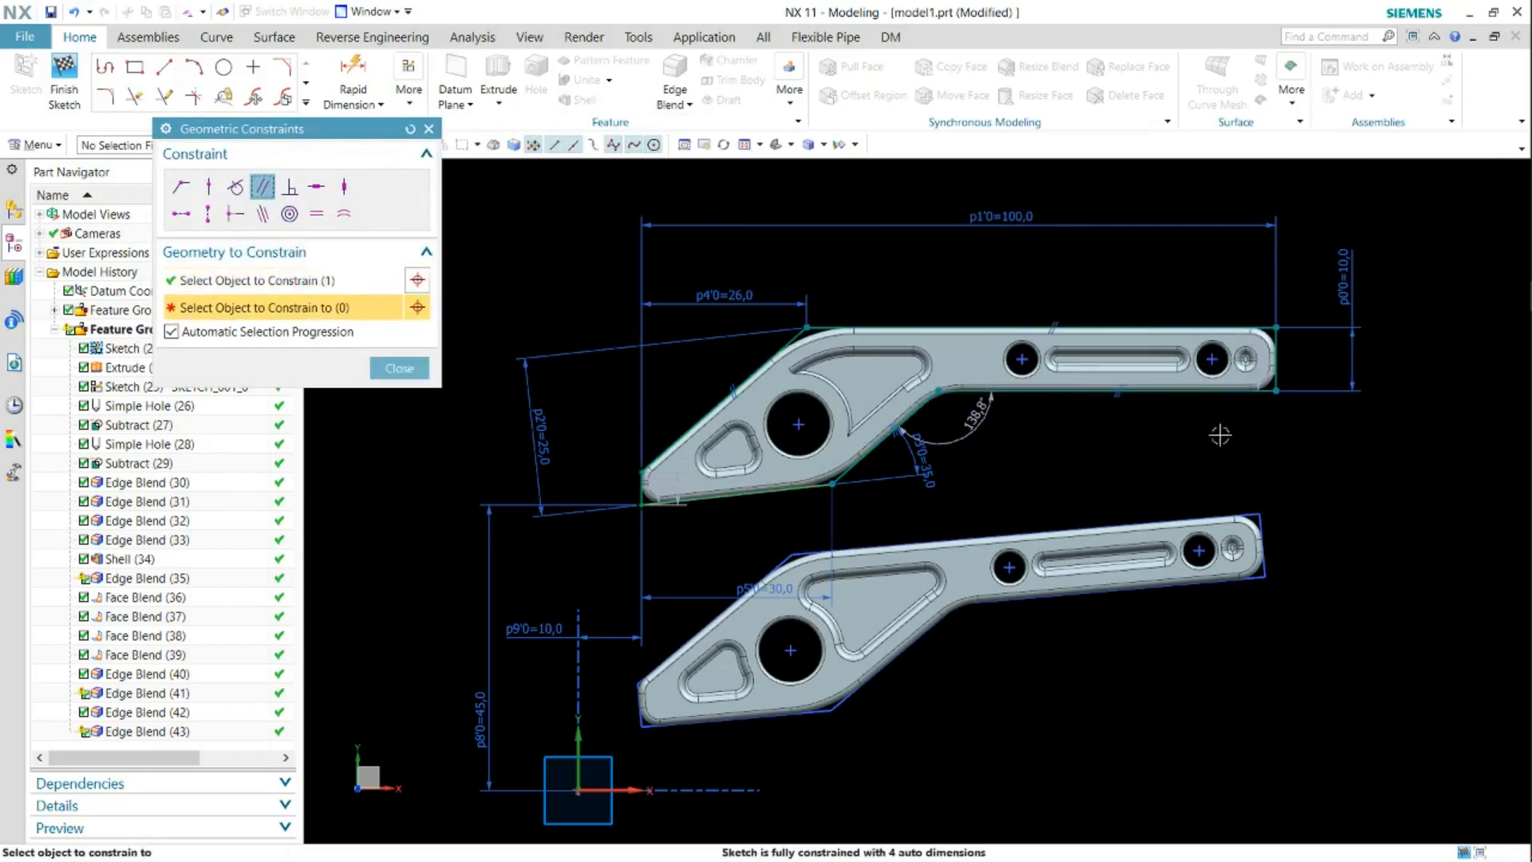
{"action": "left_click", "coordinate": [1218, 394]}
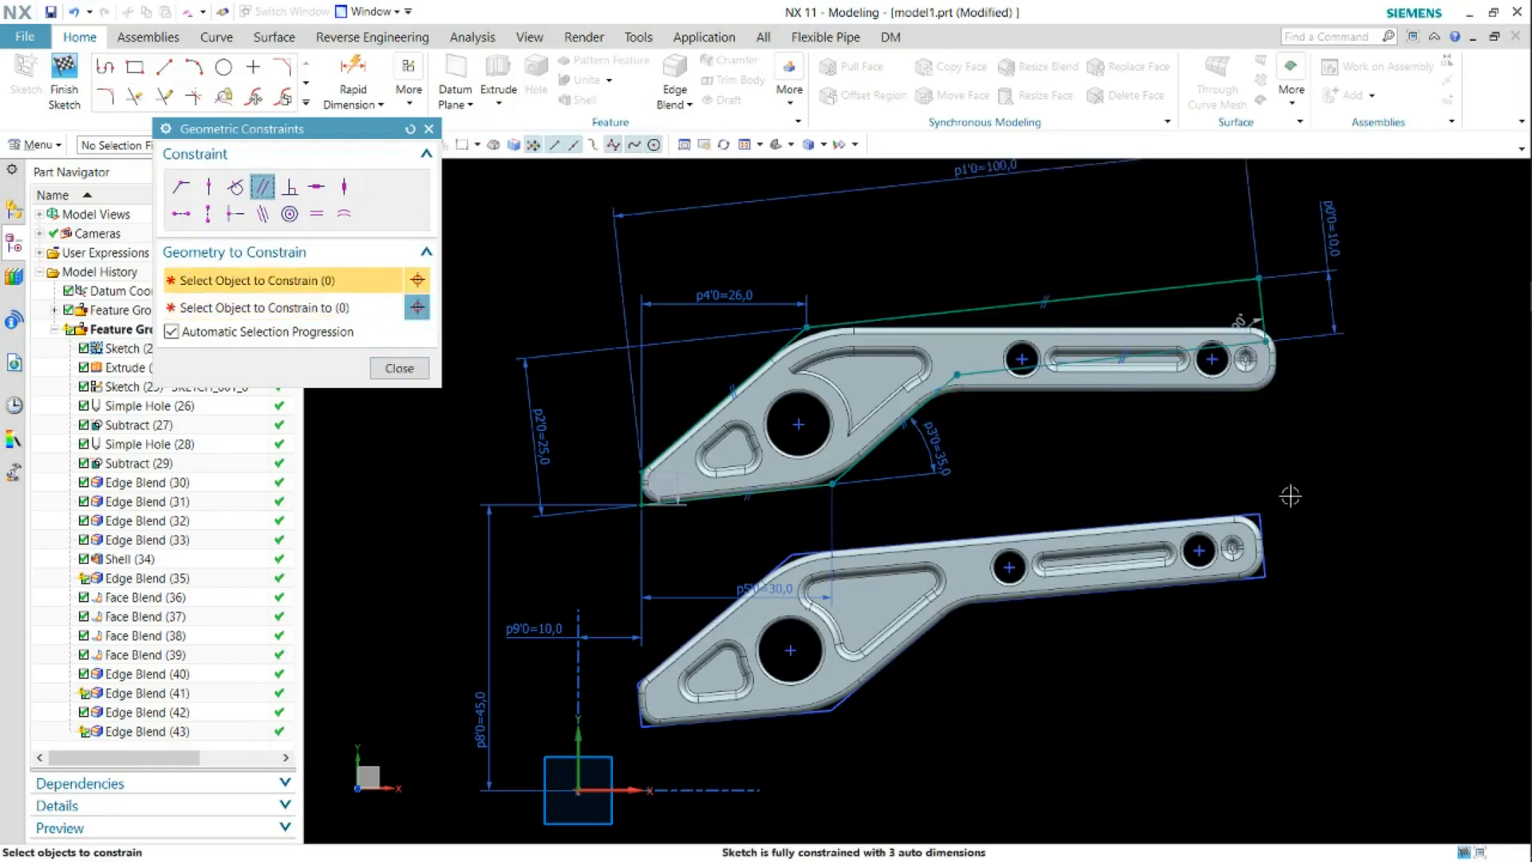
Add perpendicular constraints between each end edge of the outline and its adjoining lower edge, and swing the arm's far upper corner back up
{"action": "left_click", "coordinate": [290, 187]}
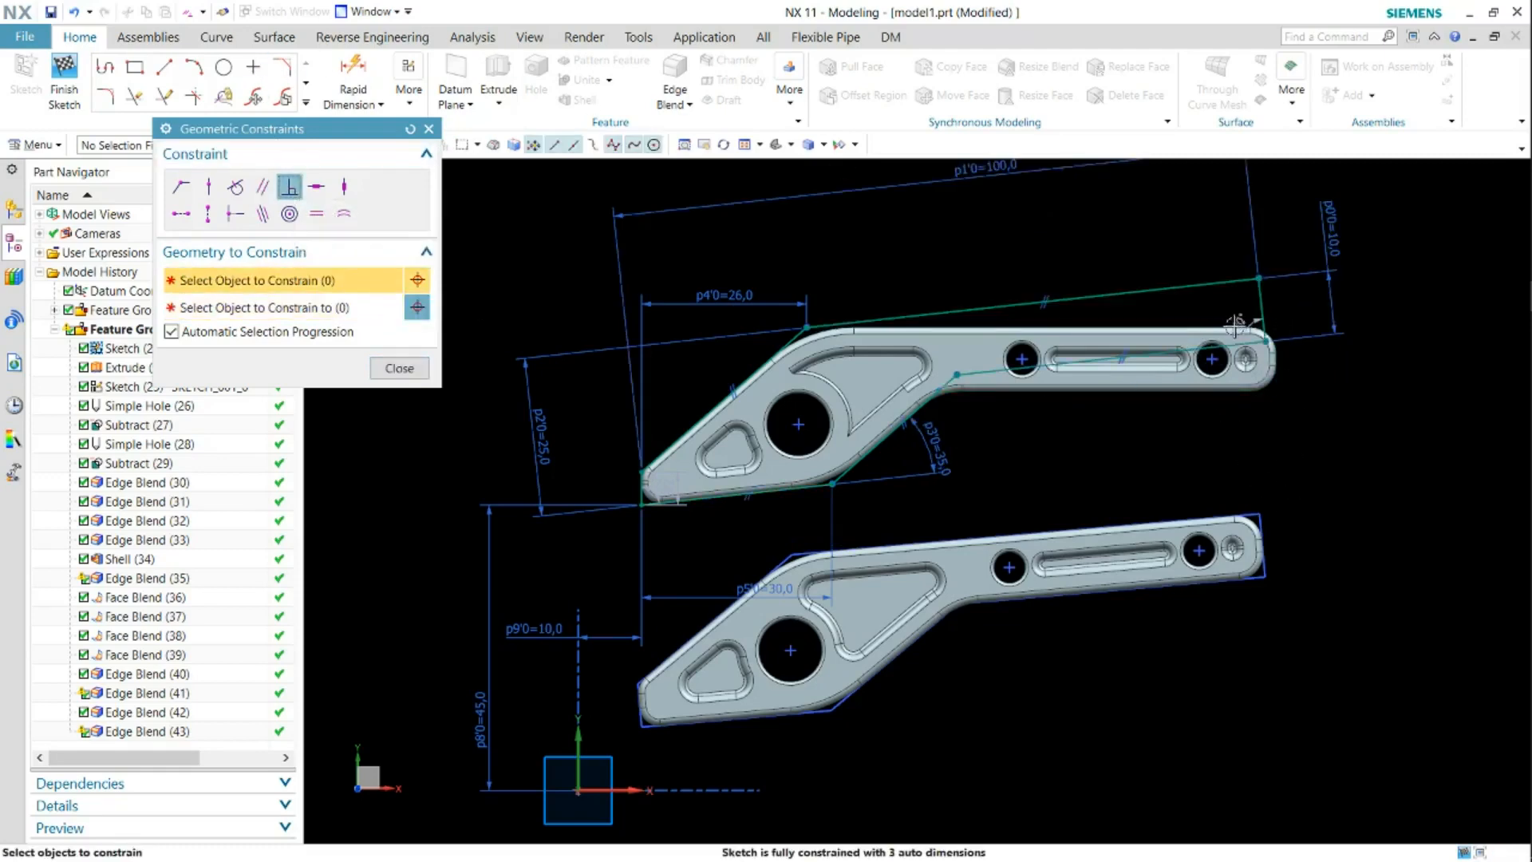
{"action": "left_click", "coordinate": [1262, 311]}
{"action": "left_click", "coordinate": [1214, 338]}
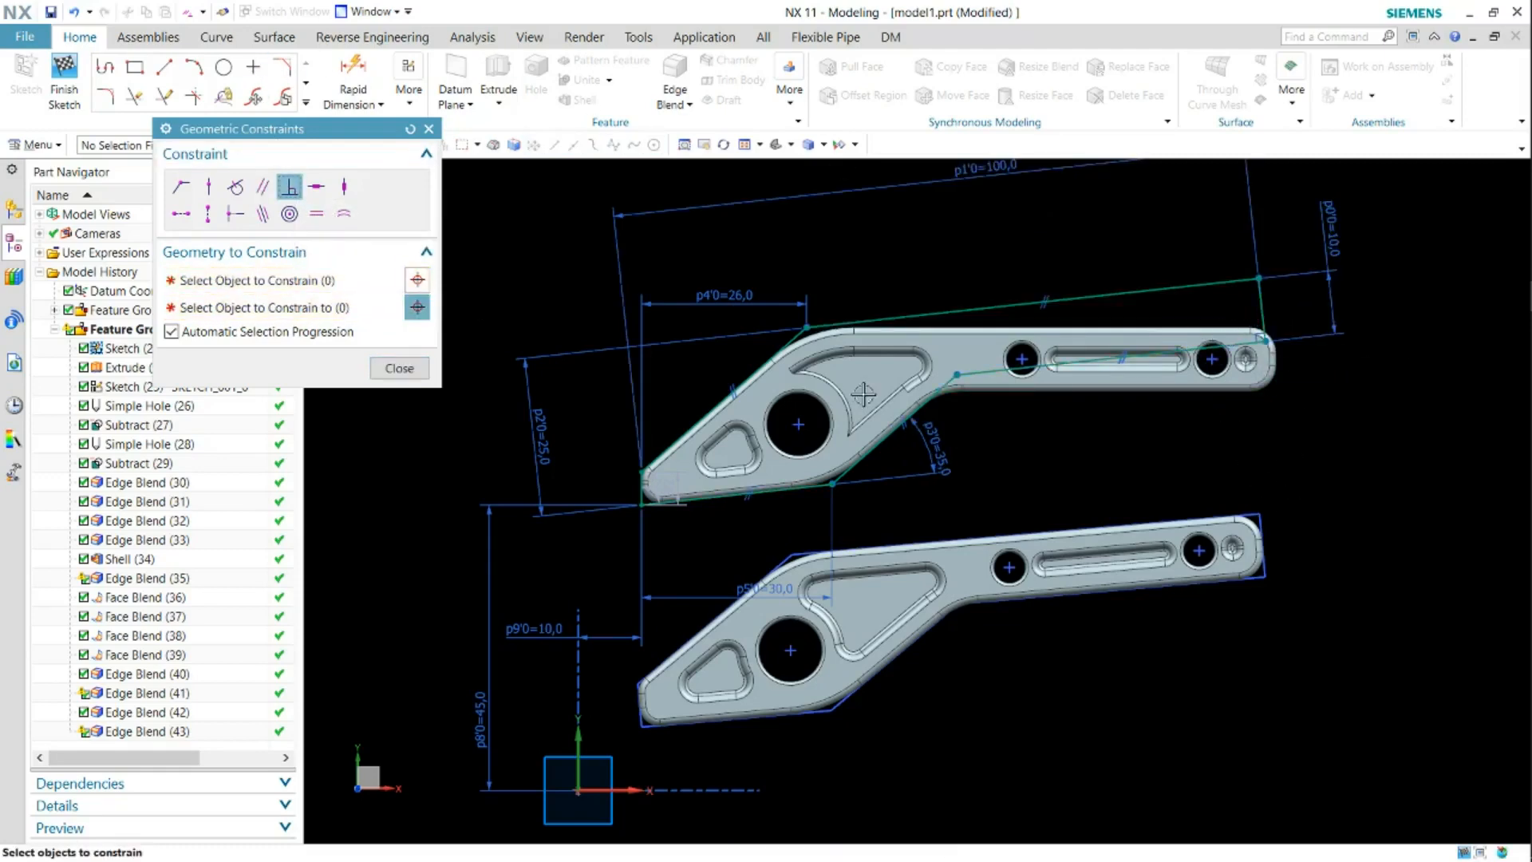
{"action": "left_click", "coordinate": [641, 496]}
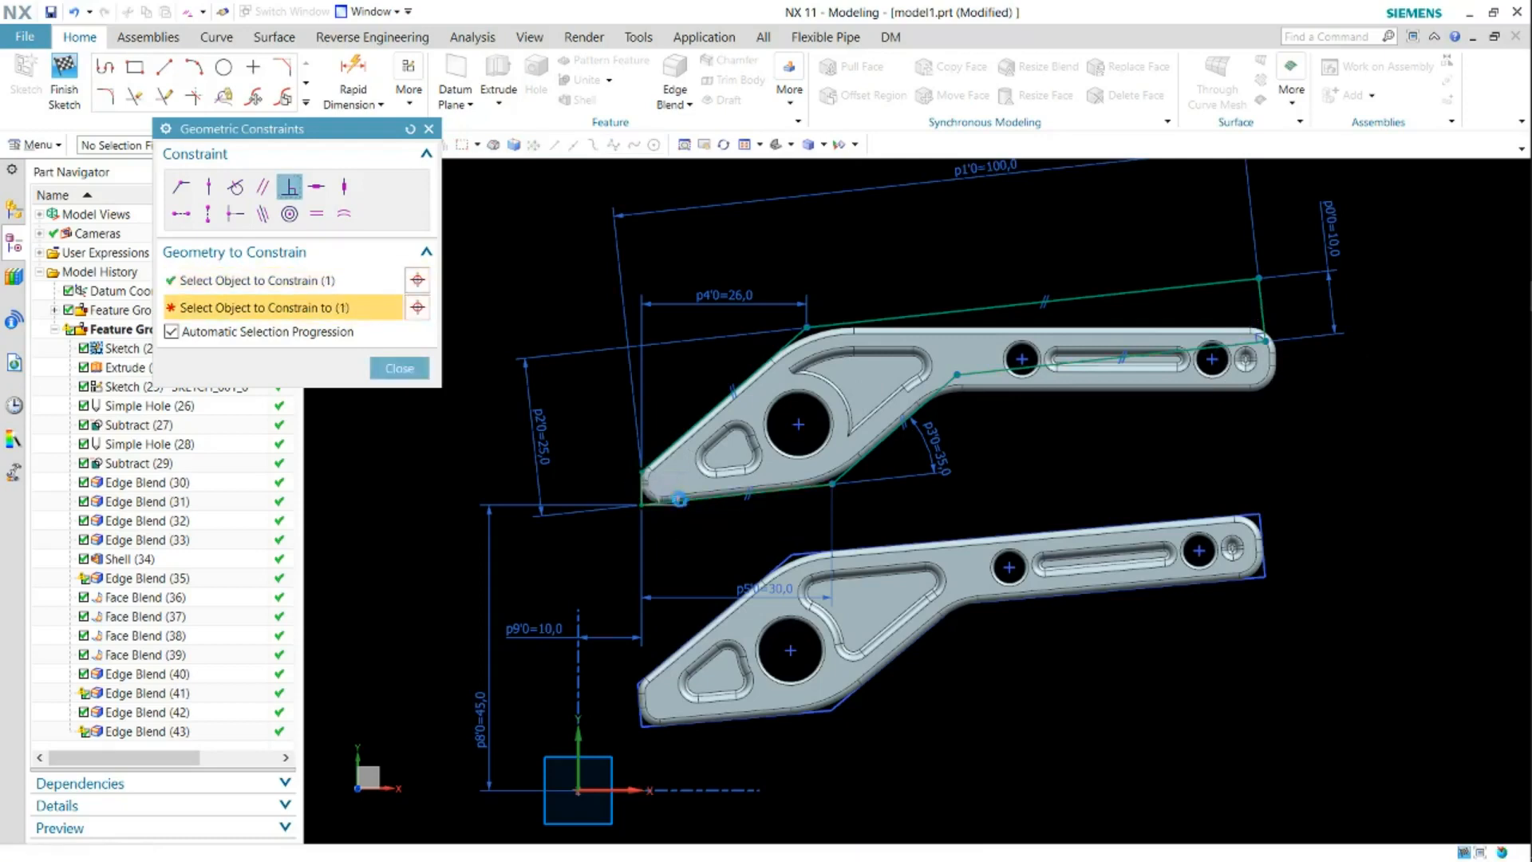
{"action": "left_click", "coordinate": [812, 578]}
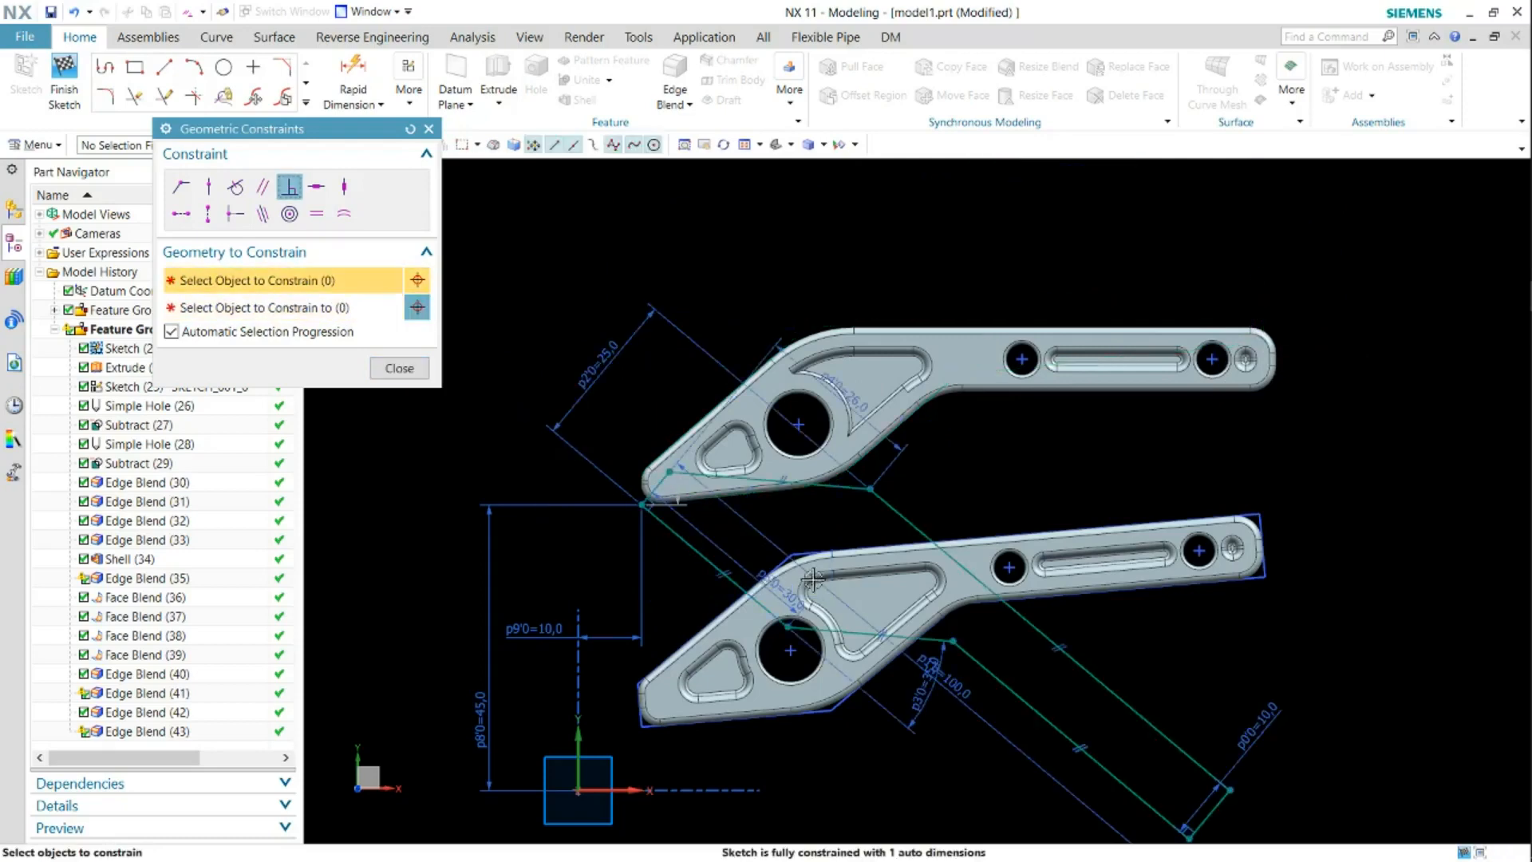
{"action": "left_click", "coordinate": [401, 372]}
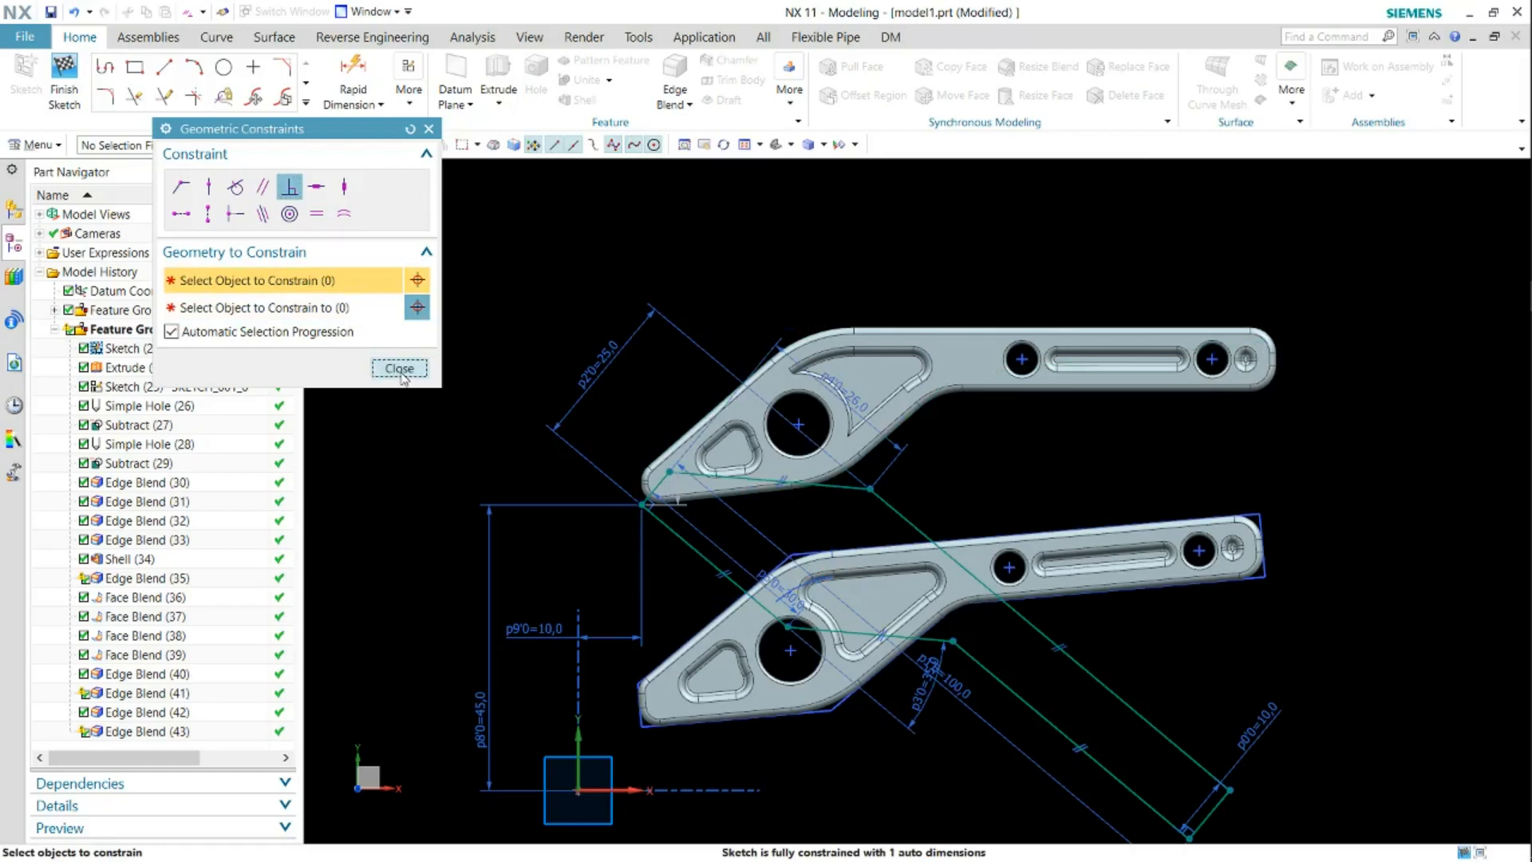
{"action": "mouse_move", "coordinate": [1231, 790]}
{"action": "left_mouse_down"}
{"action": "mouse_move", "coordinate": [1282, 721]}
{"action": "mouse_move", "coordinate": [1192, 257]}
{"action": "mouse_move", "coordinate": [1207, 285]}
{"action": "left_mouse_up"}
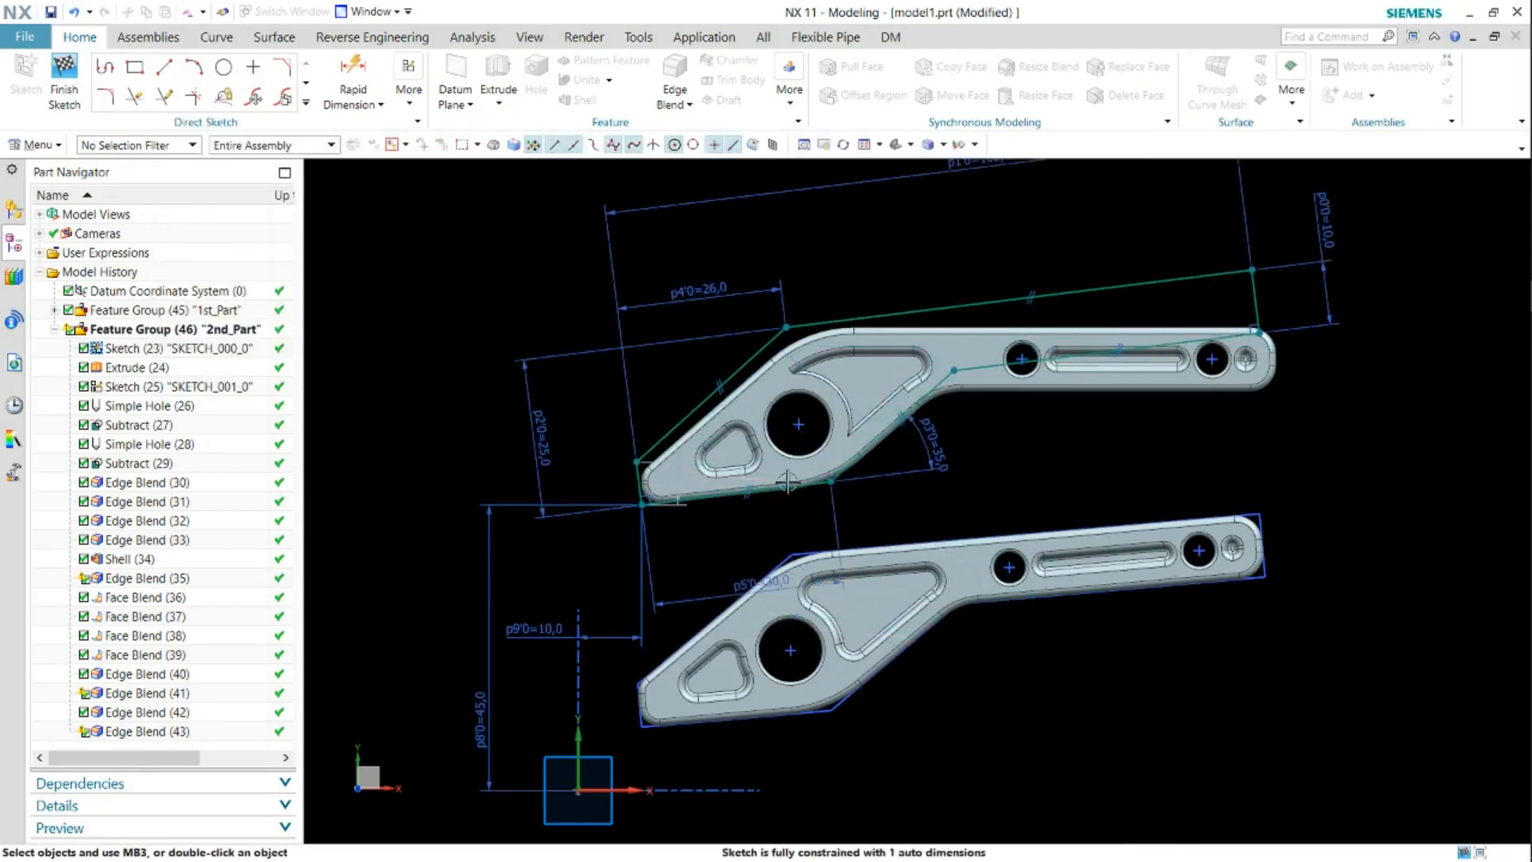
Add a 5° angular dimension between the horizontal sketch axis and the outline's bottom edge, and finish the sketch
{"action": "left_click", "coordinate": [363, 103]}
{"action": "left_click", "coordinate": [380, 185]}
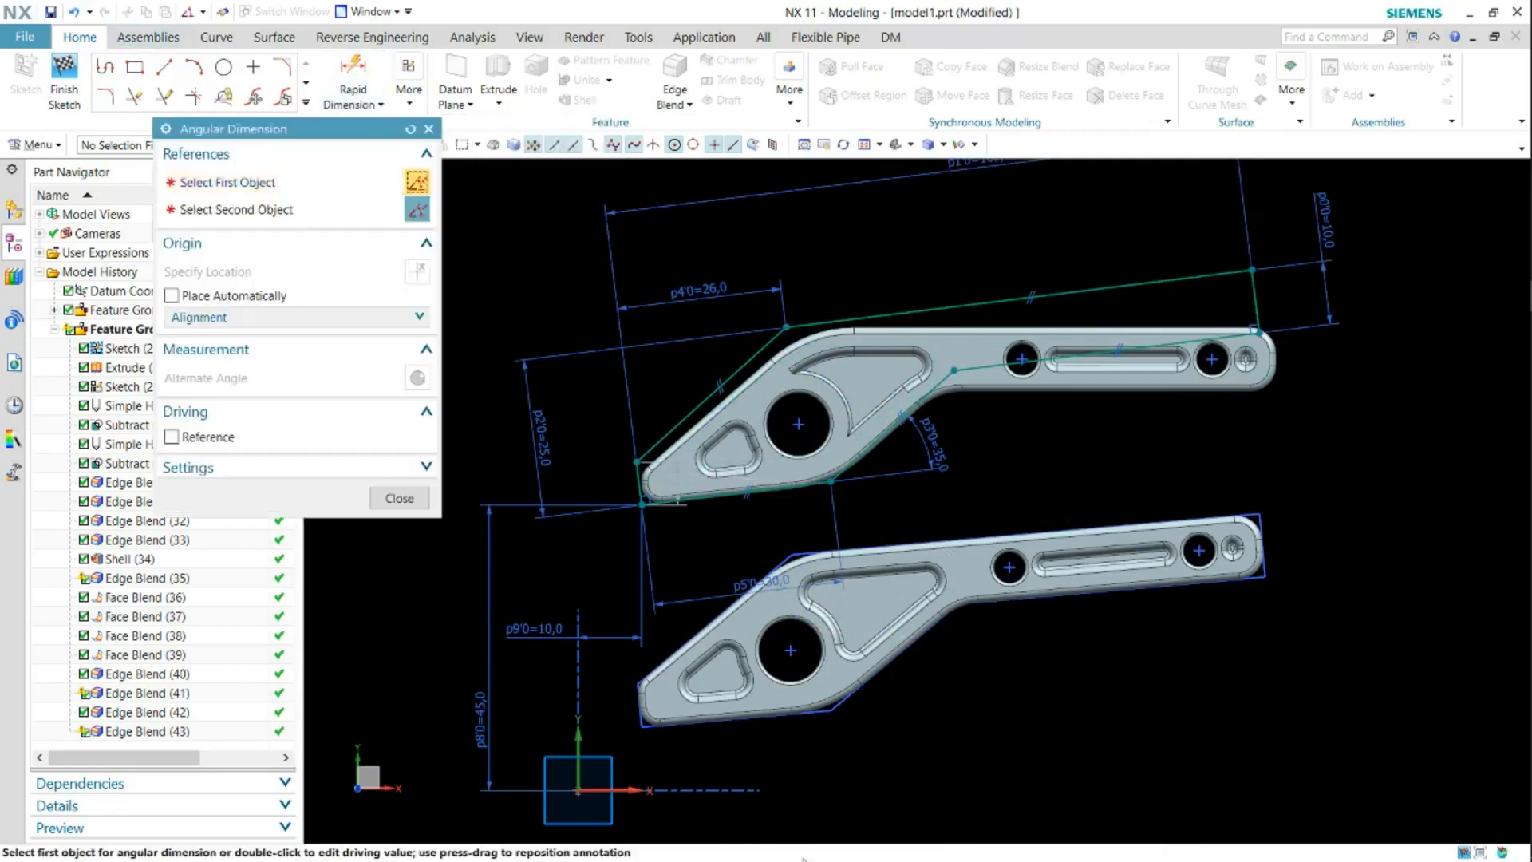
{"action": "left_click", "coordinate": [646, 790]}
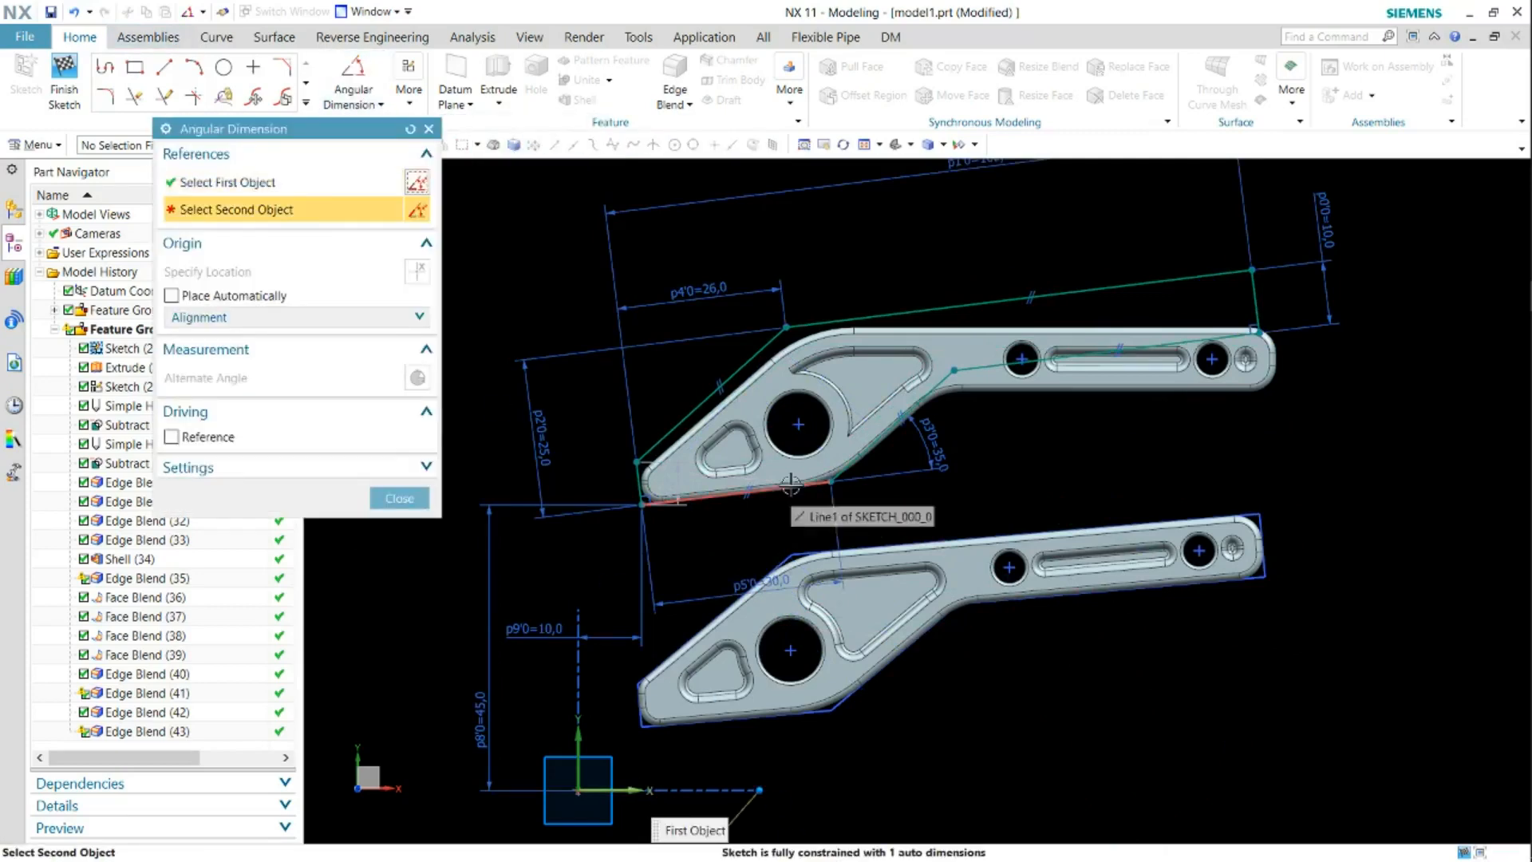
{"action": "left_click", "coordinate": [718, 494]}
{"action": "left_click", "coordinate": [1339, 790]}
{"action": "type", "text": "5"}
{"action": "key", "text": "Return"}
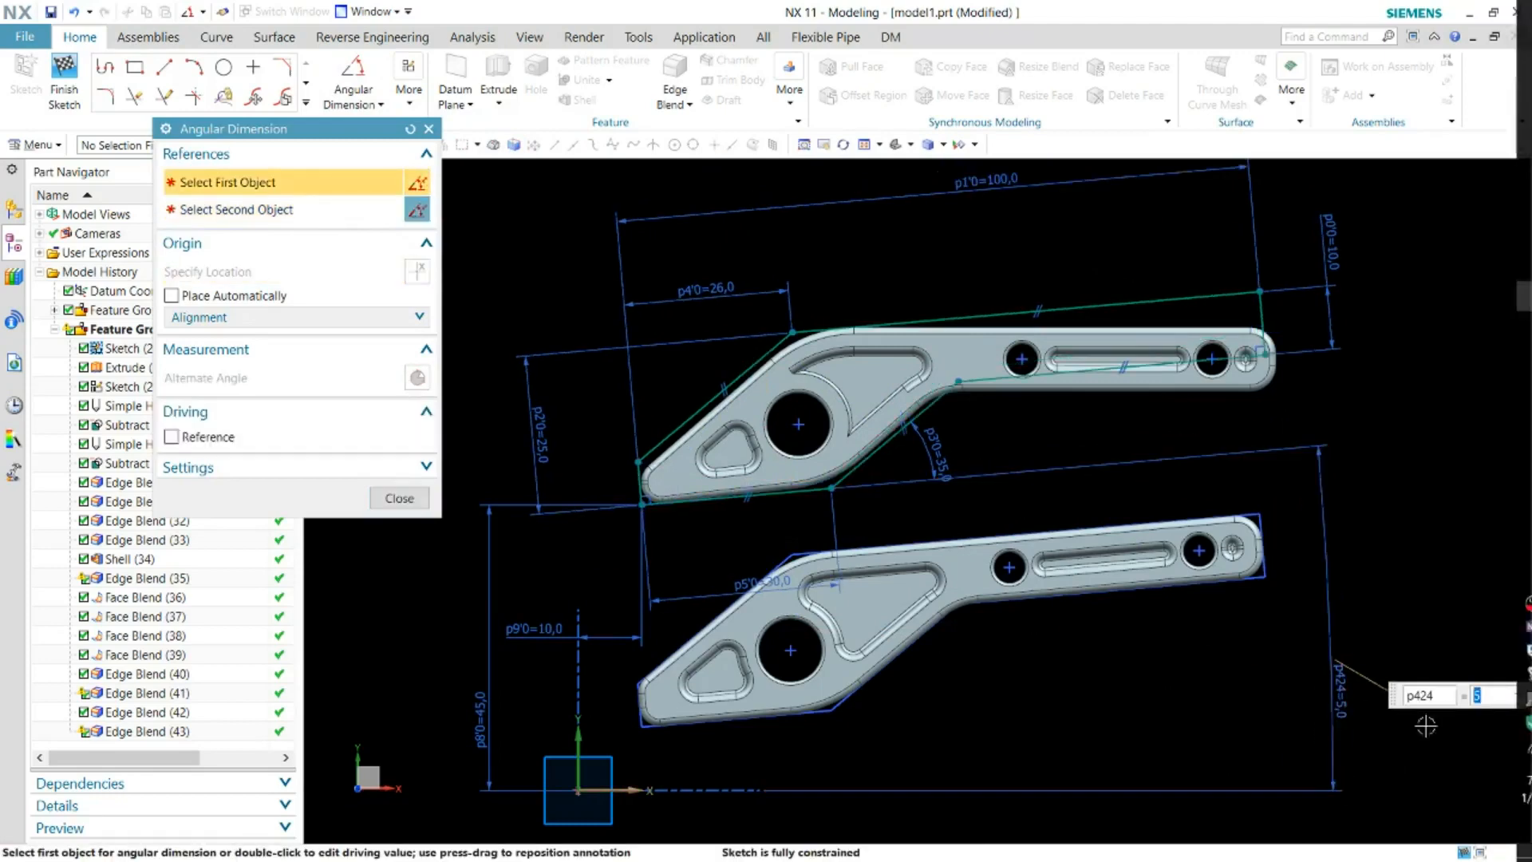
{"action": "left_click", "coordinate": [399, 498]}
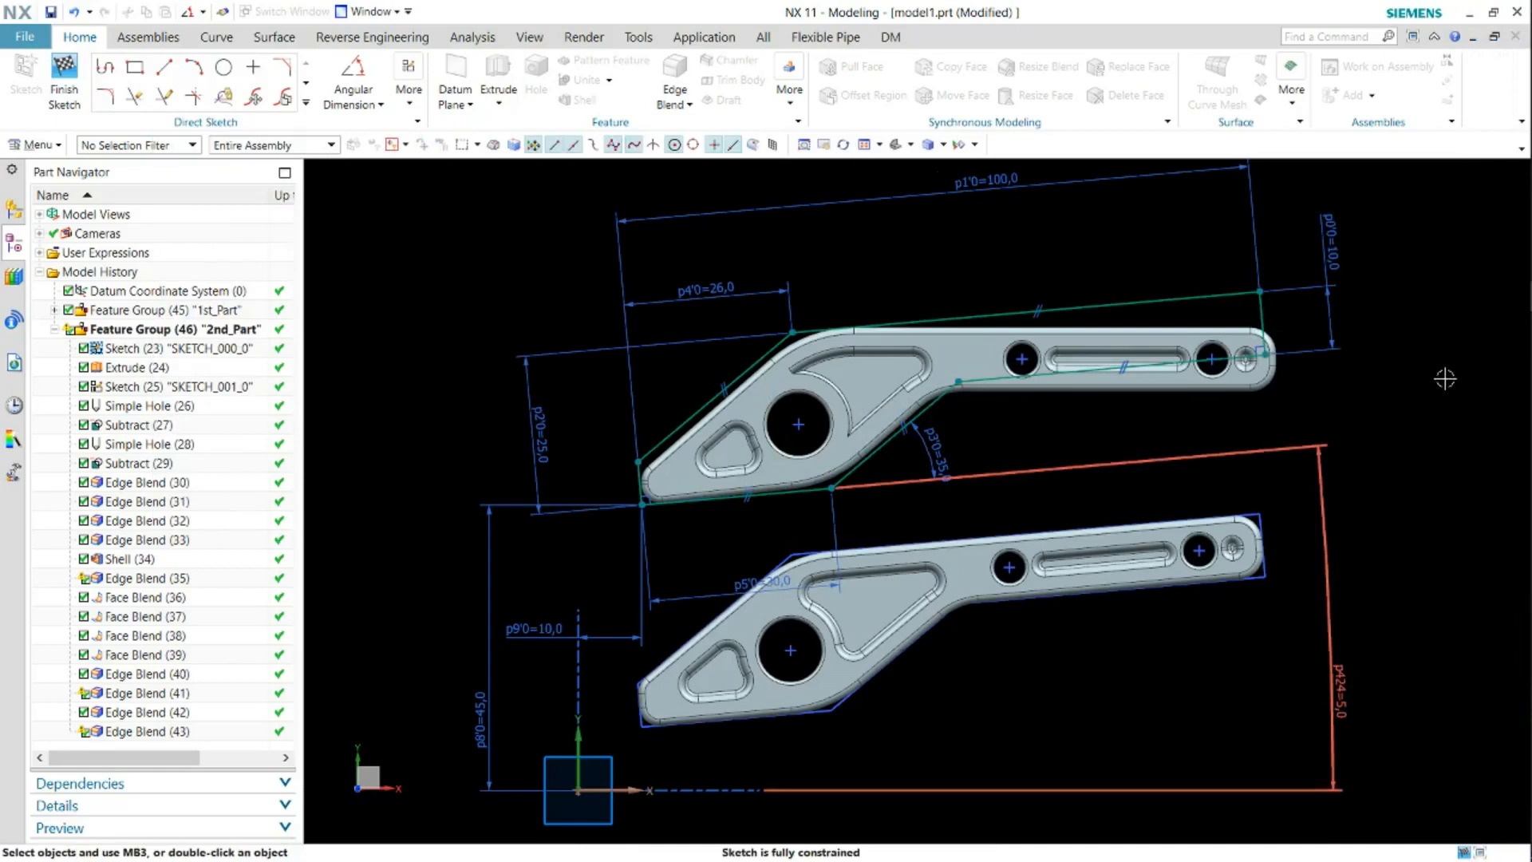
{"action": "left_click", "coordinate": [65, 84]}
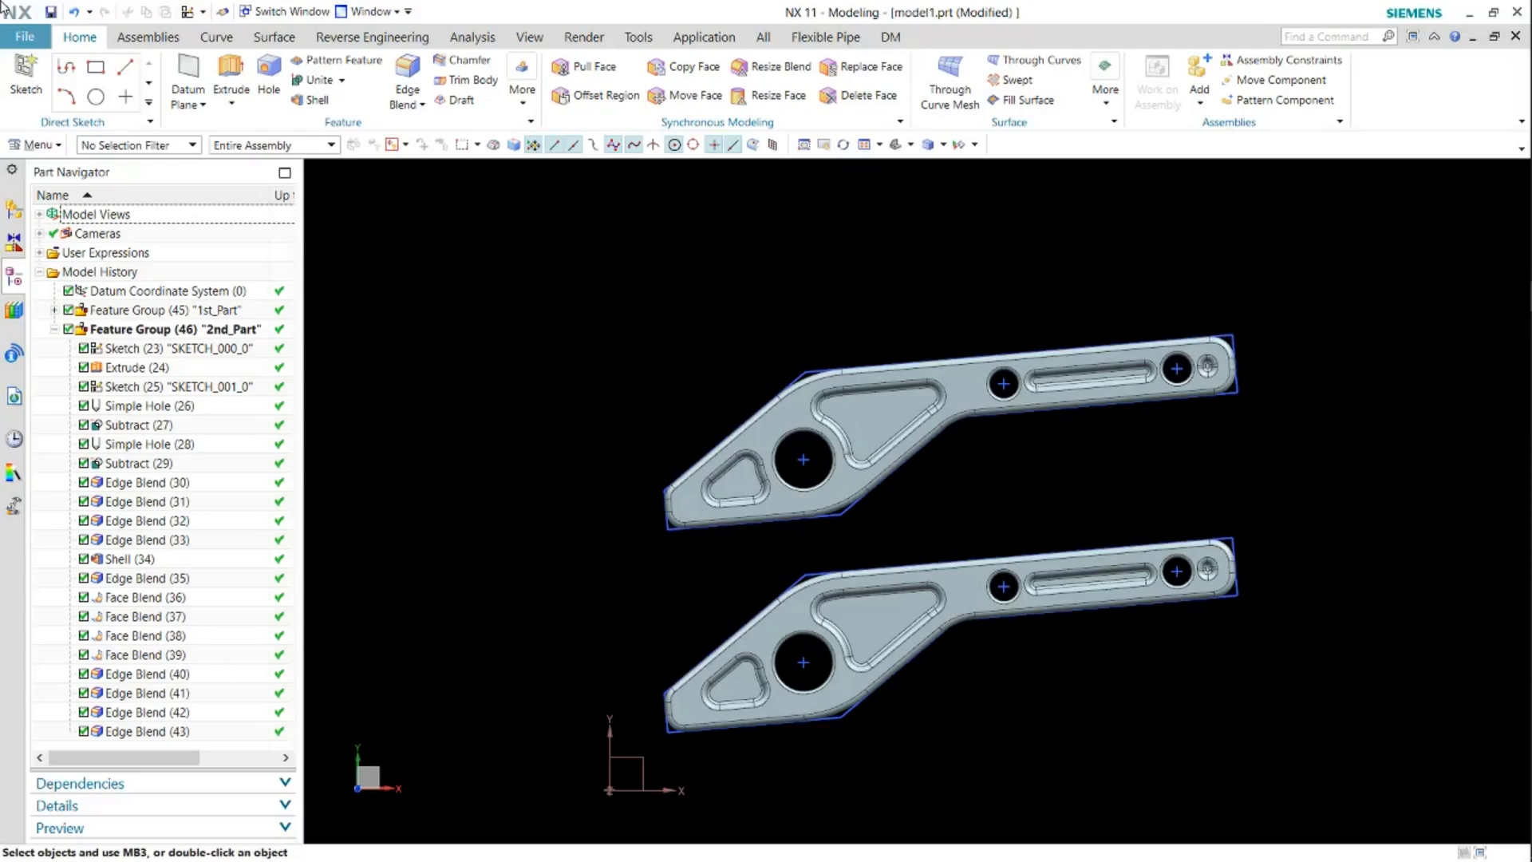
{"action": "left_click", "coordinate": [49, 151]}
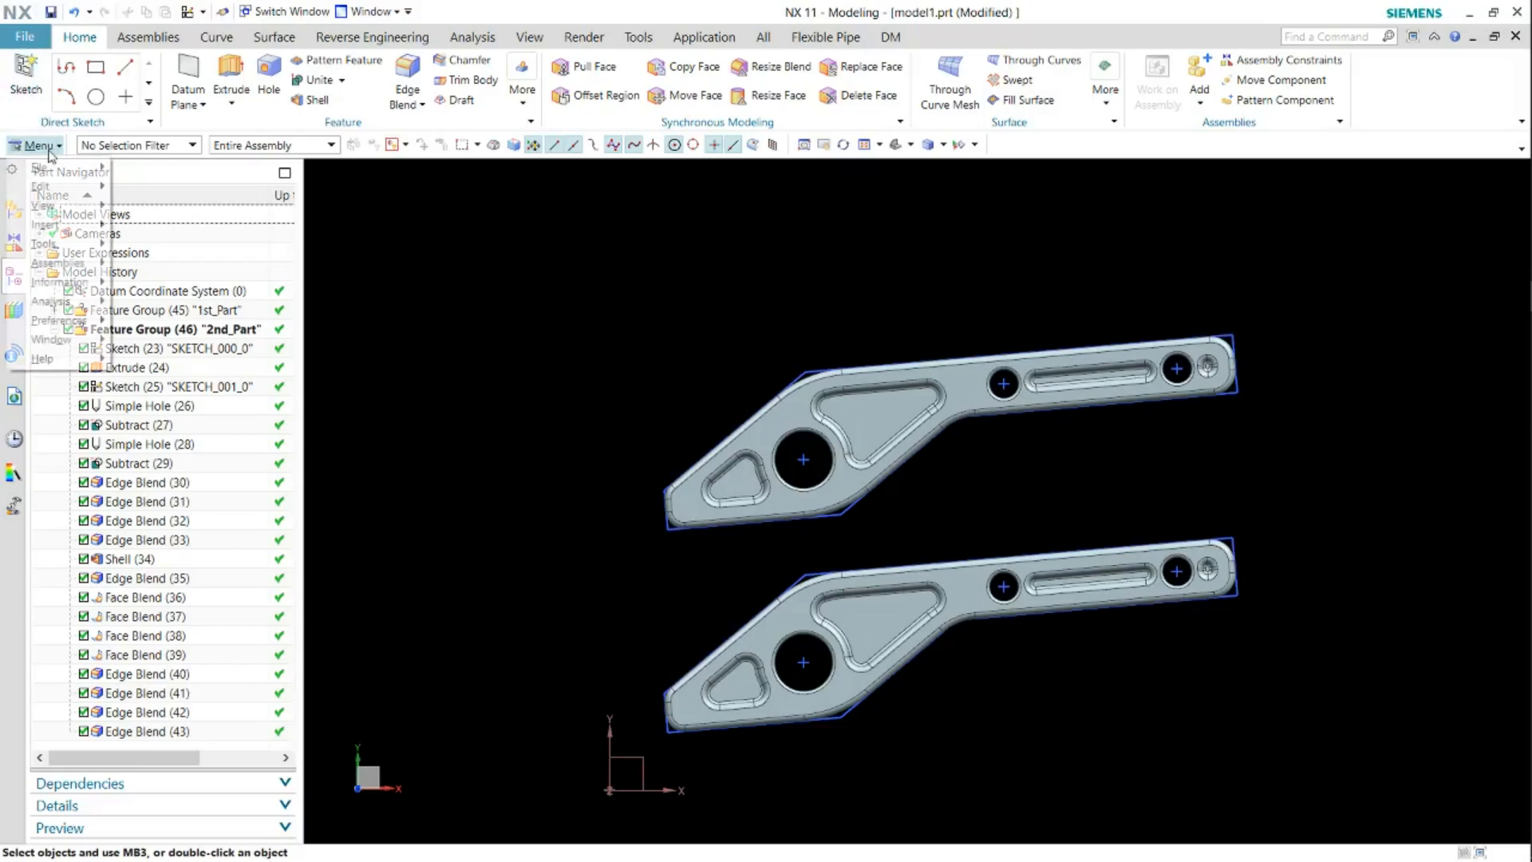
{"action": "left_click", "coordinate": [51, 153]}
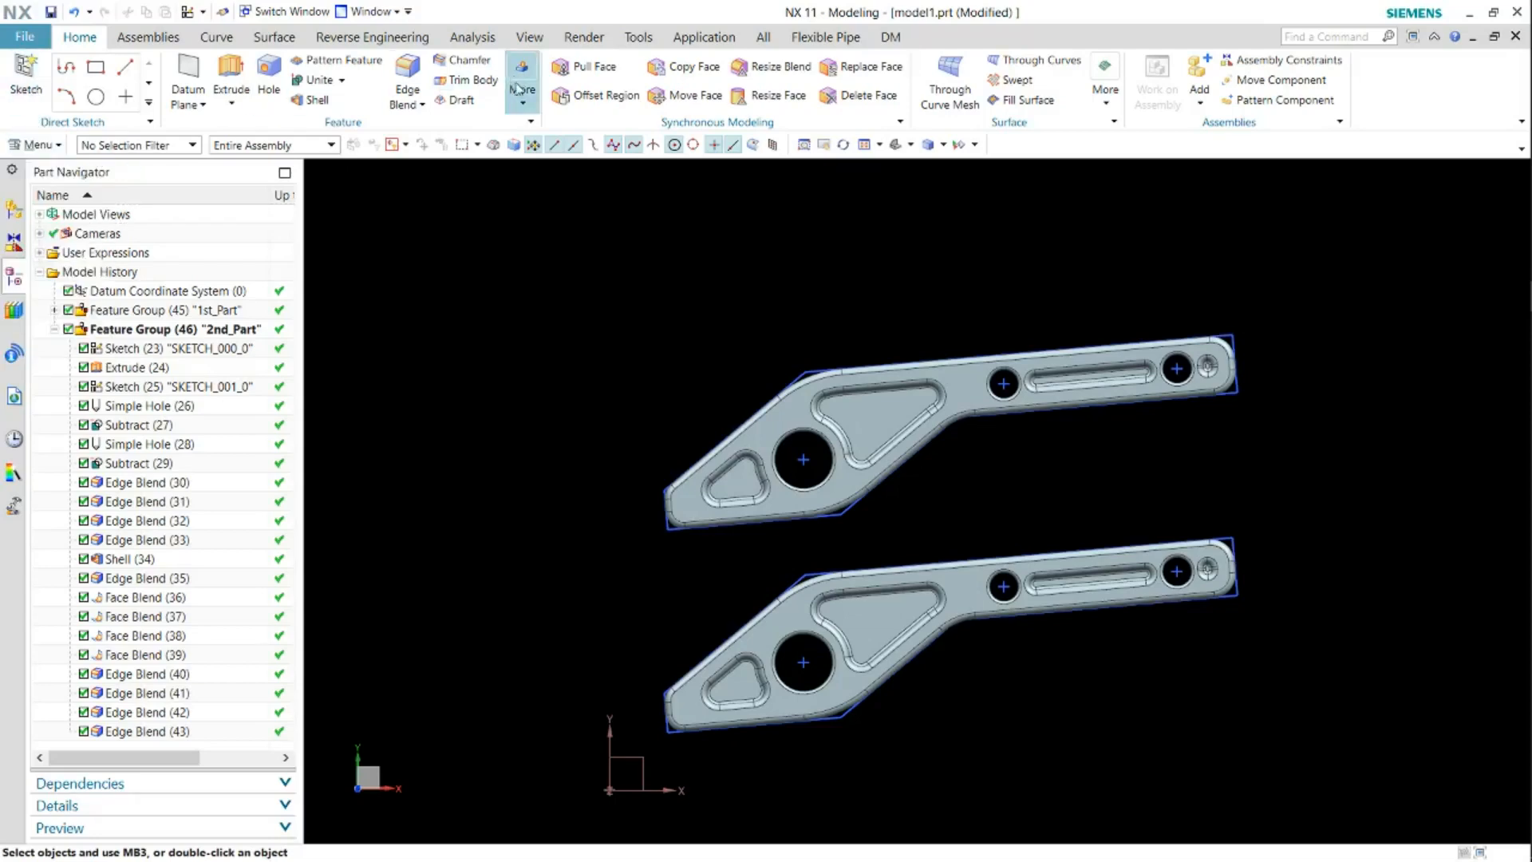
Reopen sketch SKETCH_000_0 of 2nd_Part and turn off Horizontal and Vertical in the Inferred Constraints and Dimensions settings
{"action": "left_click", "coordinate": [172, 348]}
{"action": "double_click", "coordinate": [173, 351]}
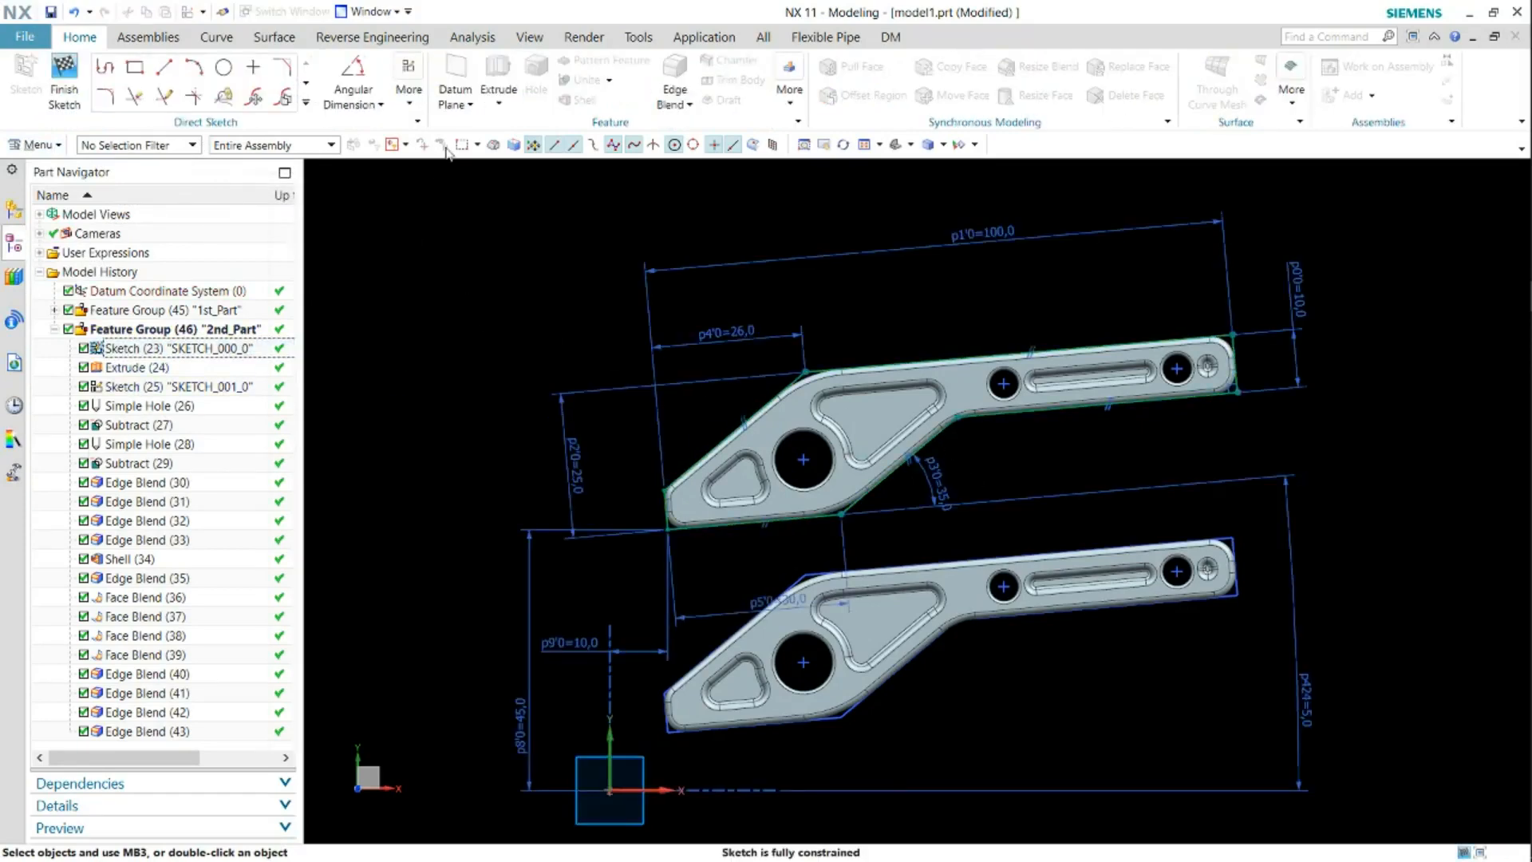
{"action": "left_click", "coordinate": [408, 88]}
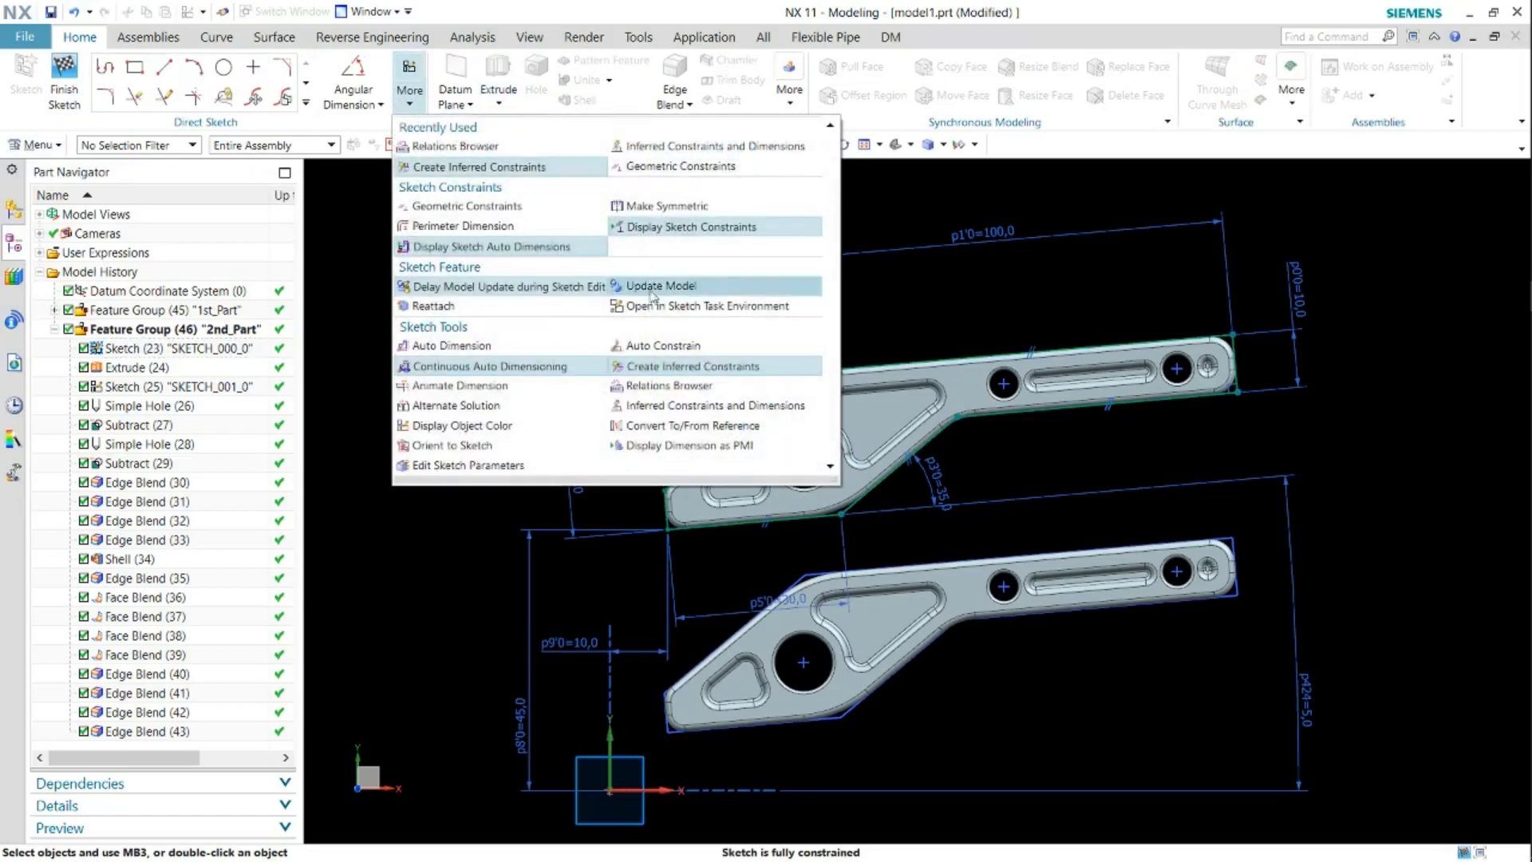
{"action": "left_click", "coordinate": [714, 411]}
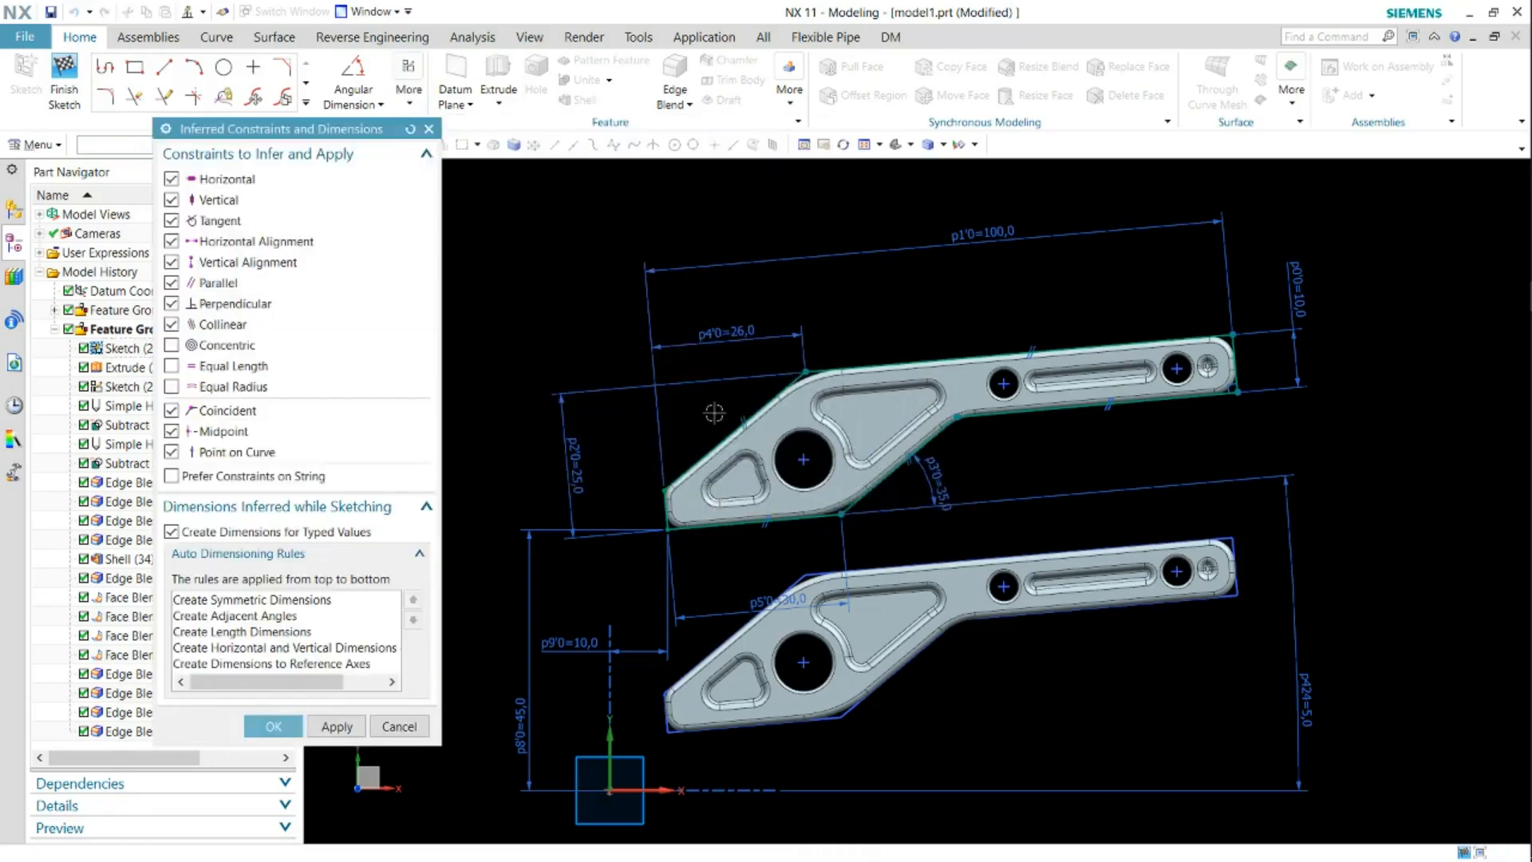
{"action": "left_click", "coordinate": [174, 181]}
{"action": "left_click", "coordinate": [193, 200]}
{"action": "left_click", "coordinate": [297, 726]}
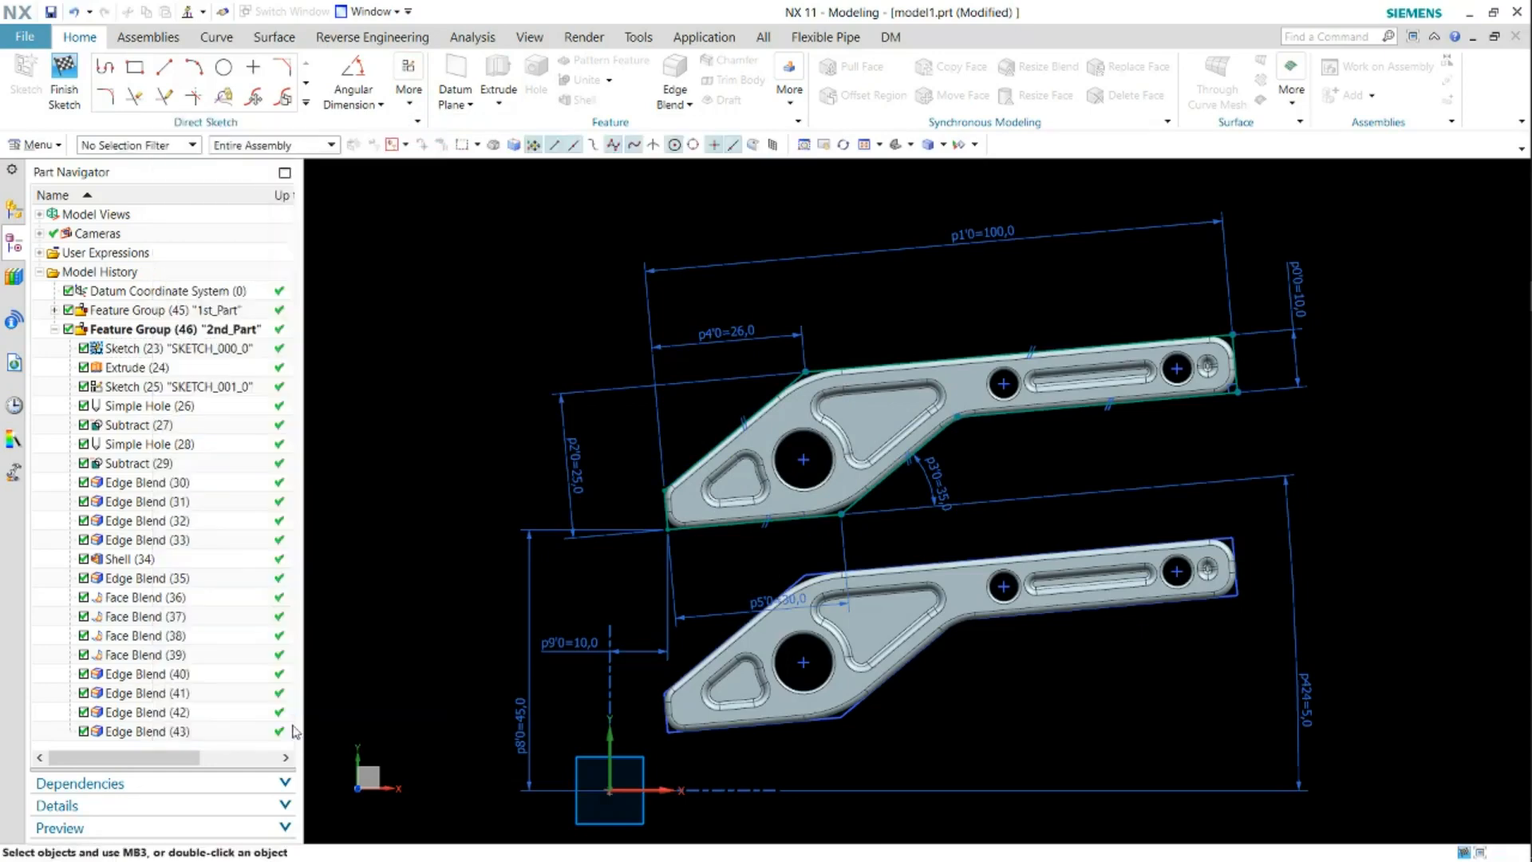